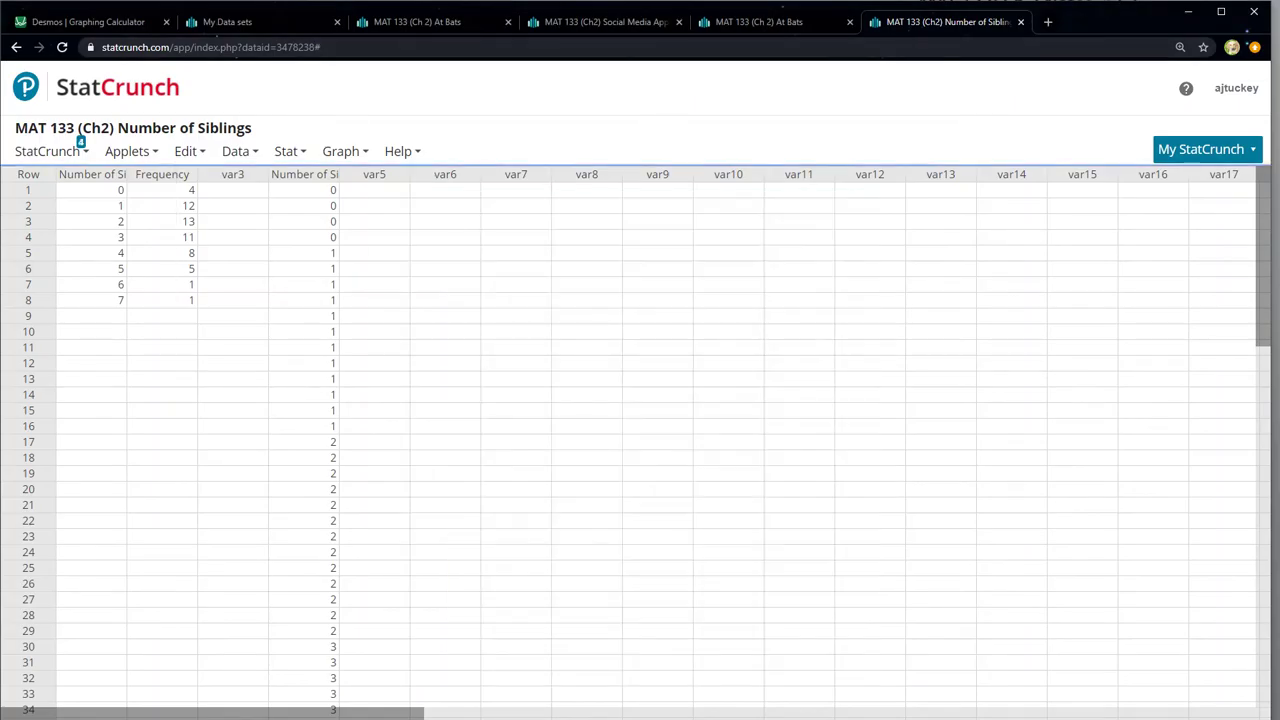
Select the sibling count rows 1–7 and start a Compute Expression with the builder.
drag(90, 190, 90, 284)
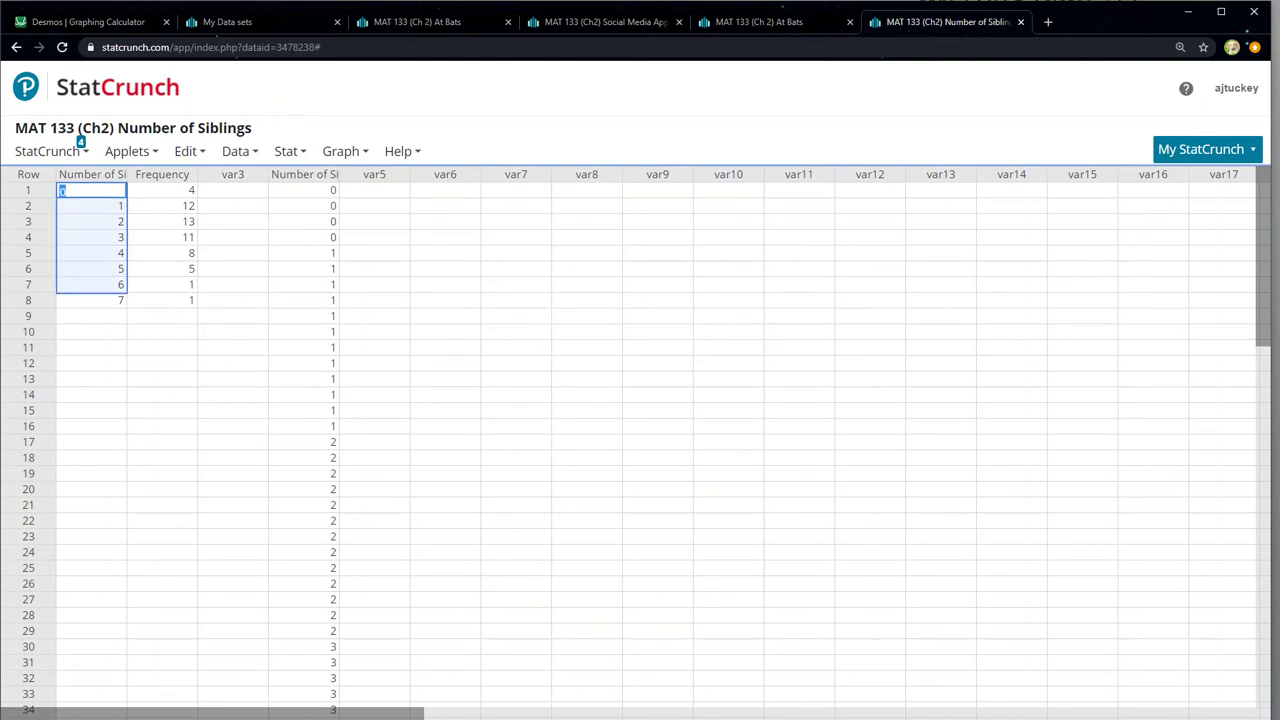
click(236, 151)
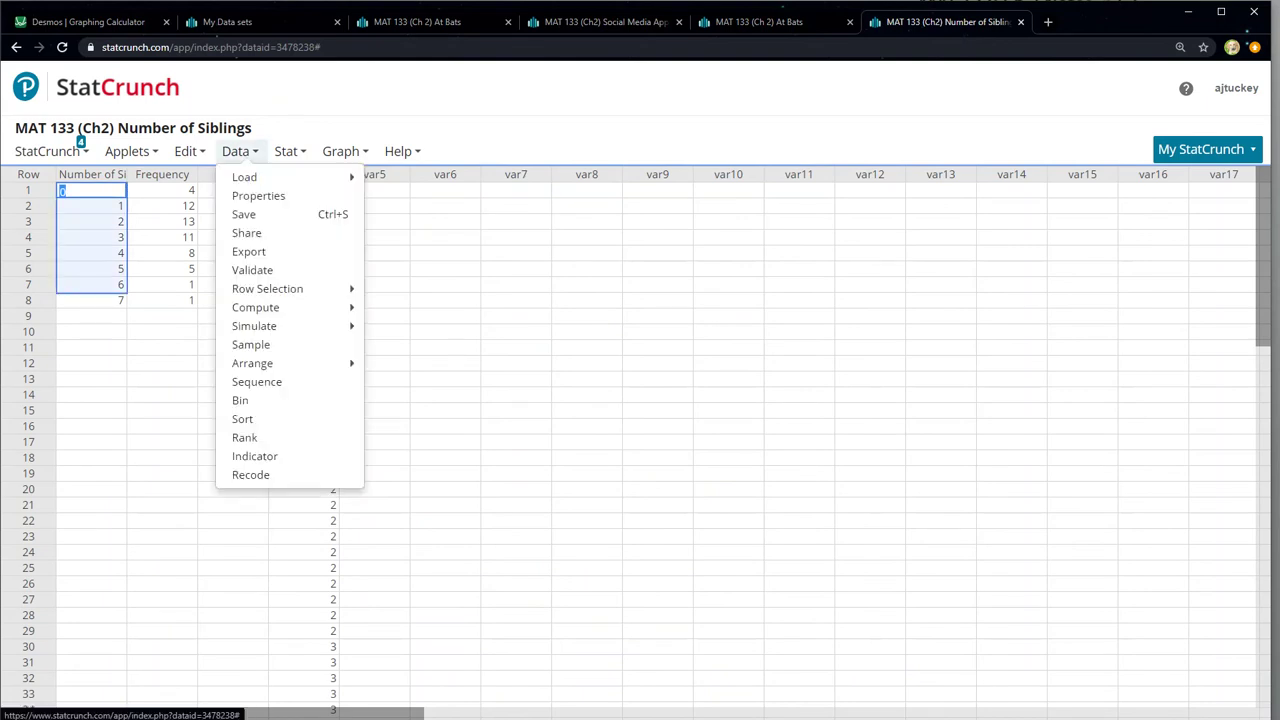
mouse_move(256, 307)
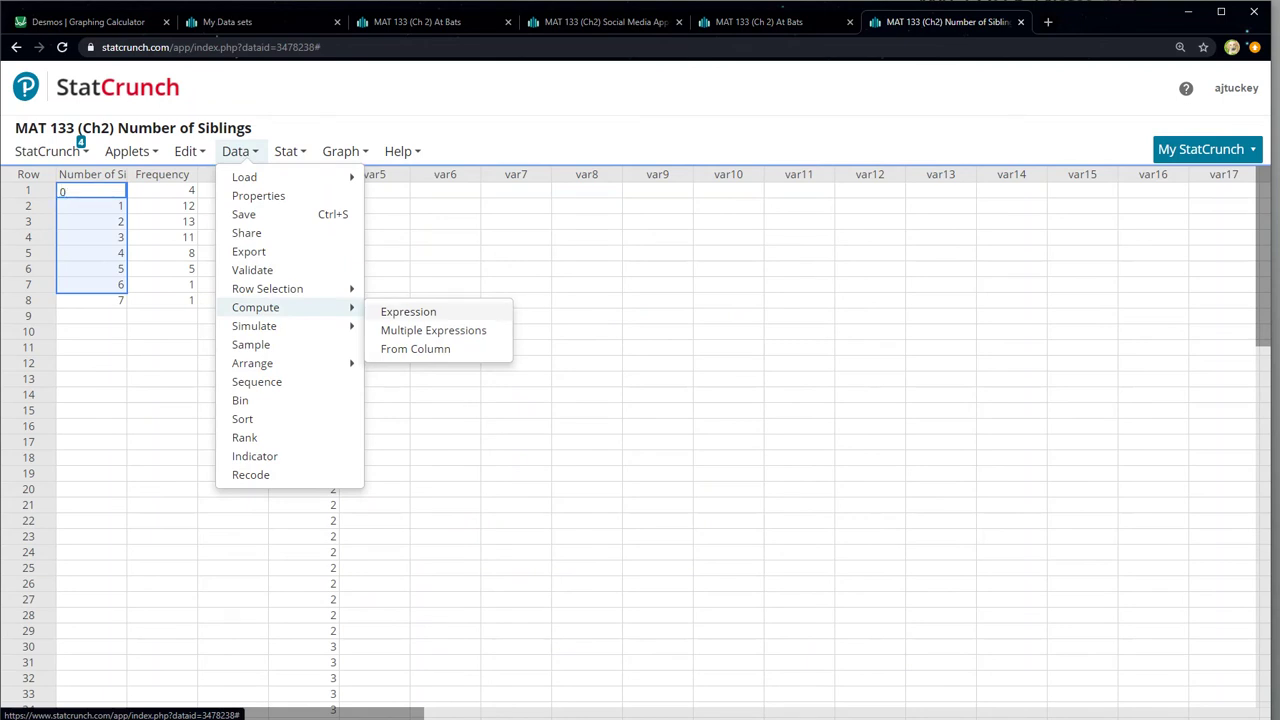
click(408, 311)
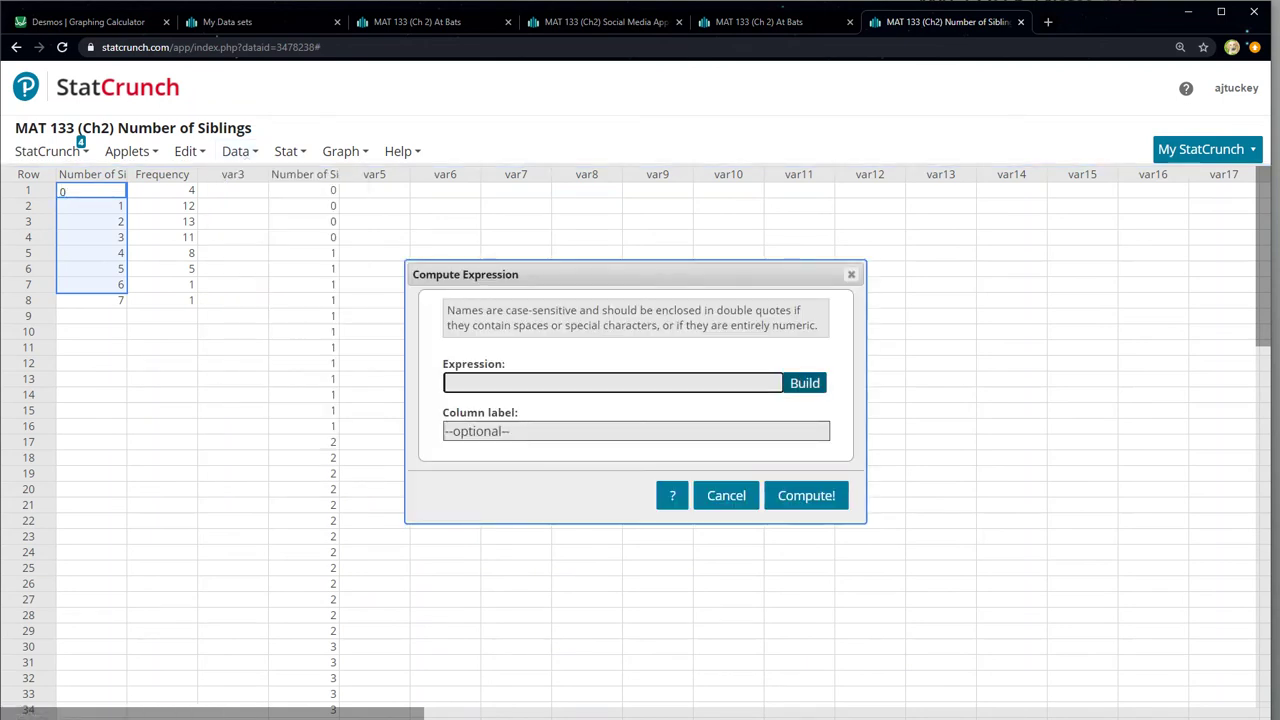
click(804, 383)
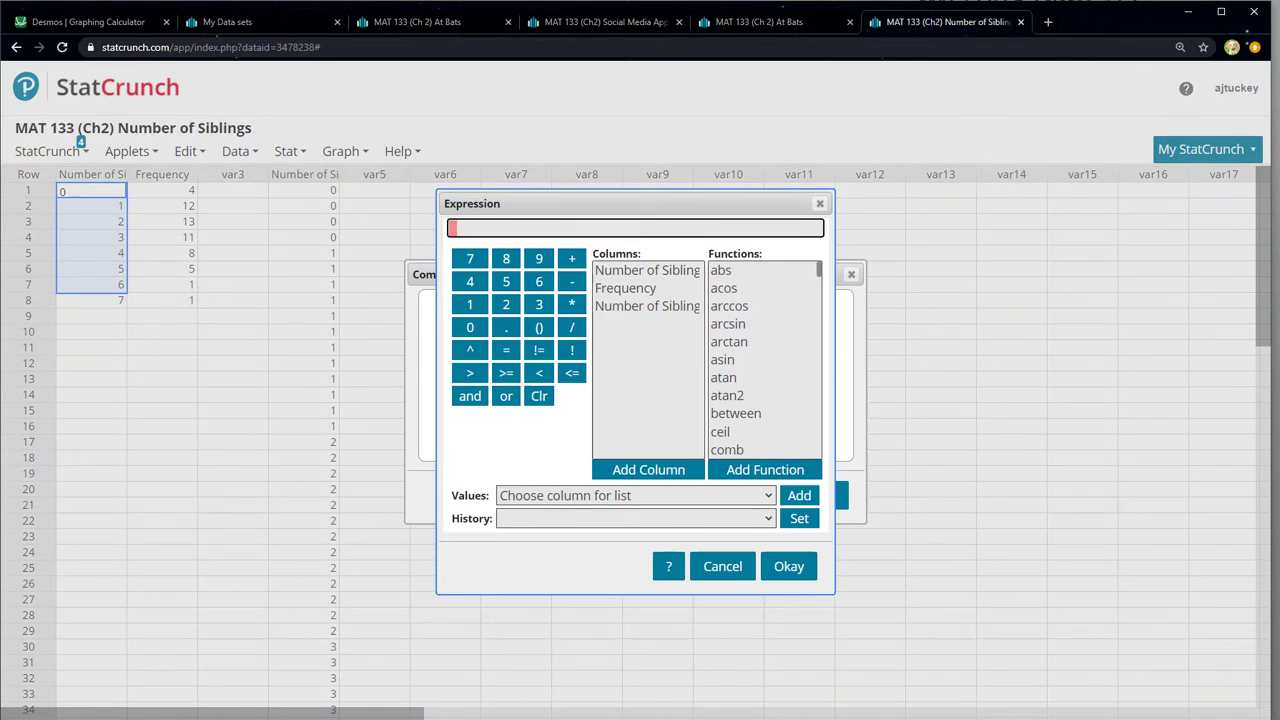
Build the expression roundto(Frequency/sum(Frequency),3) and accept it.
scroll(765, 360, down, 10)
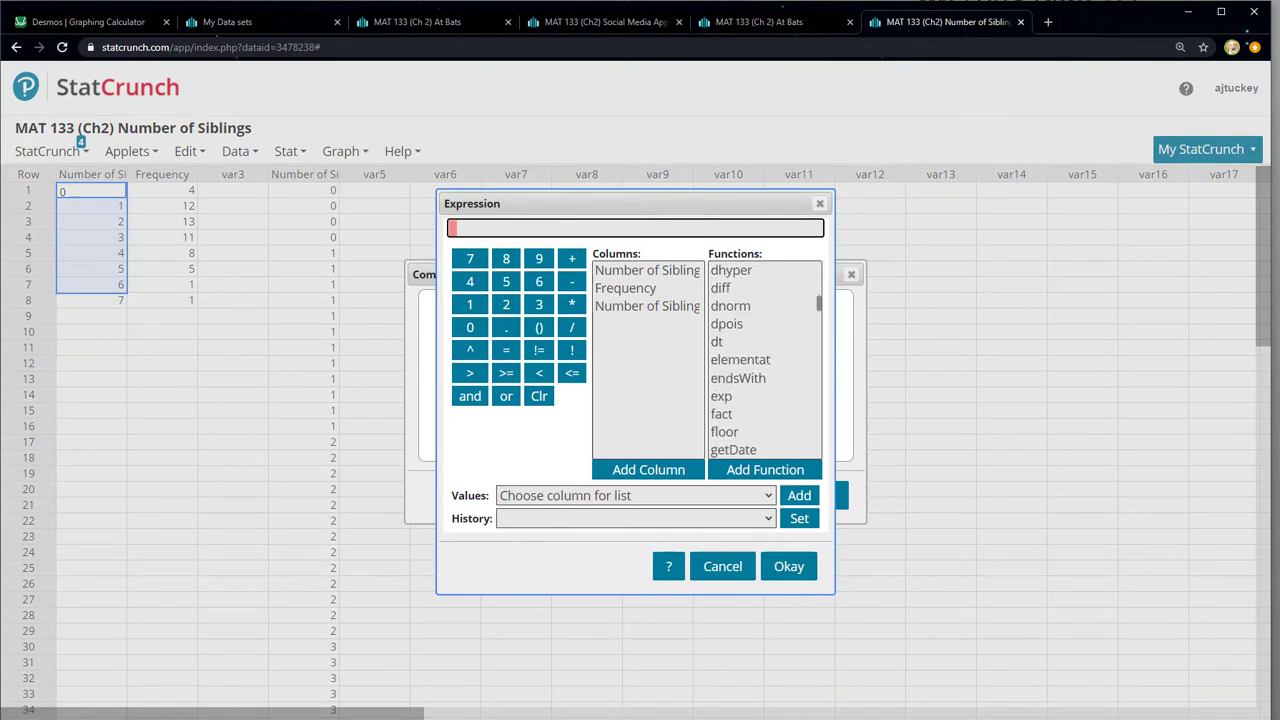
scroll(765, 360, down, 6)
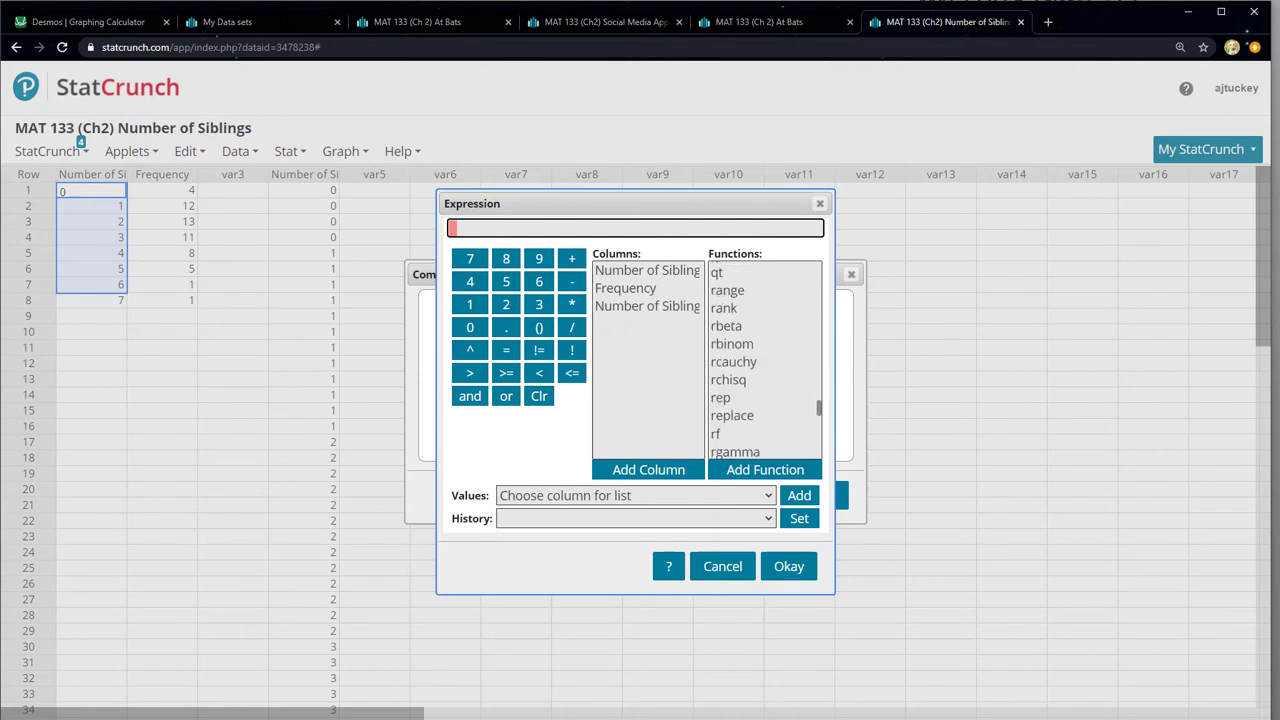
click(734, 384)
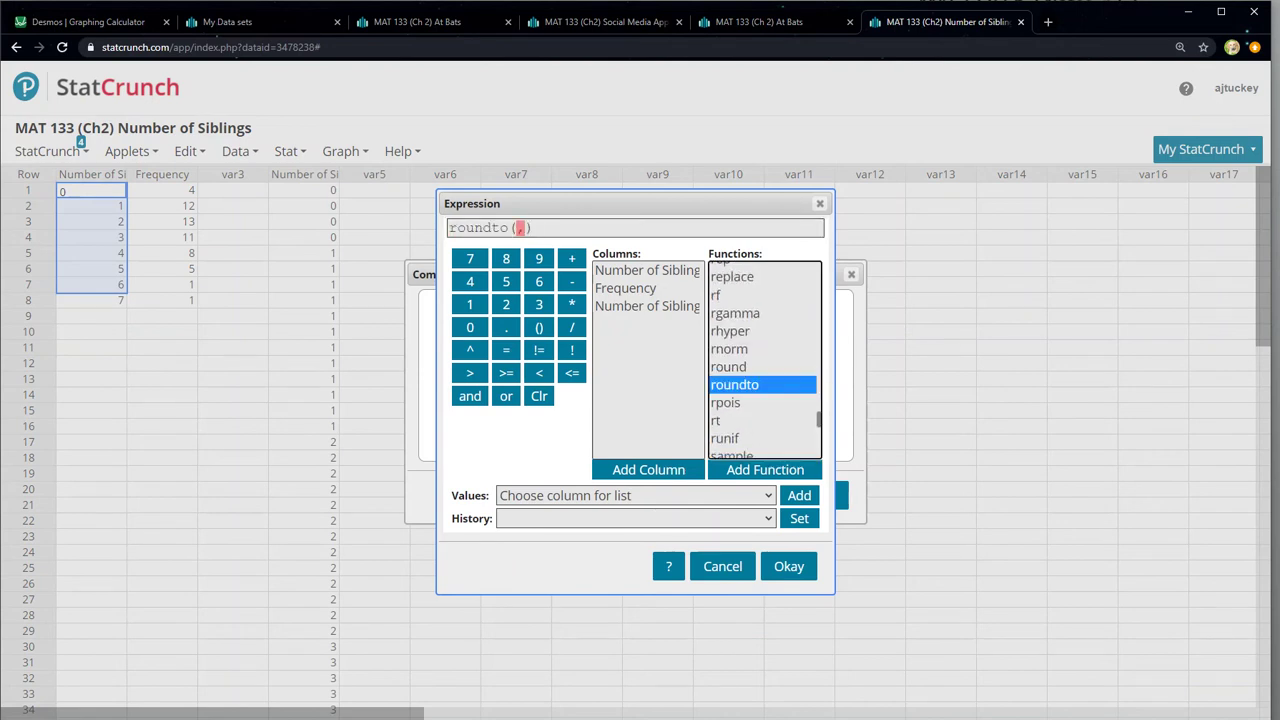
double_click(625, 288)
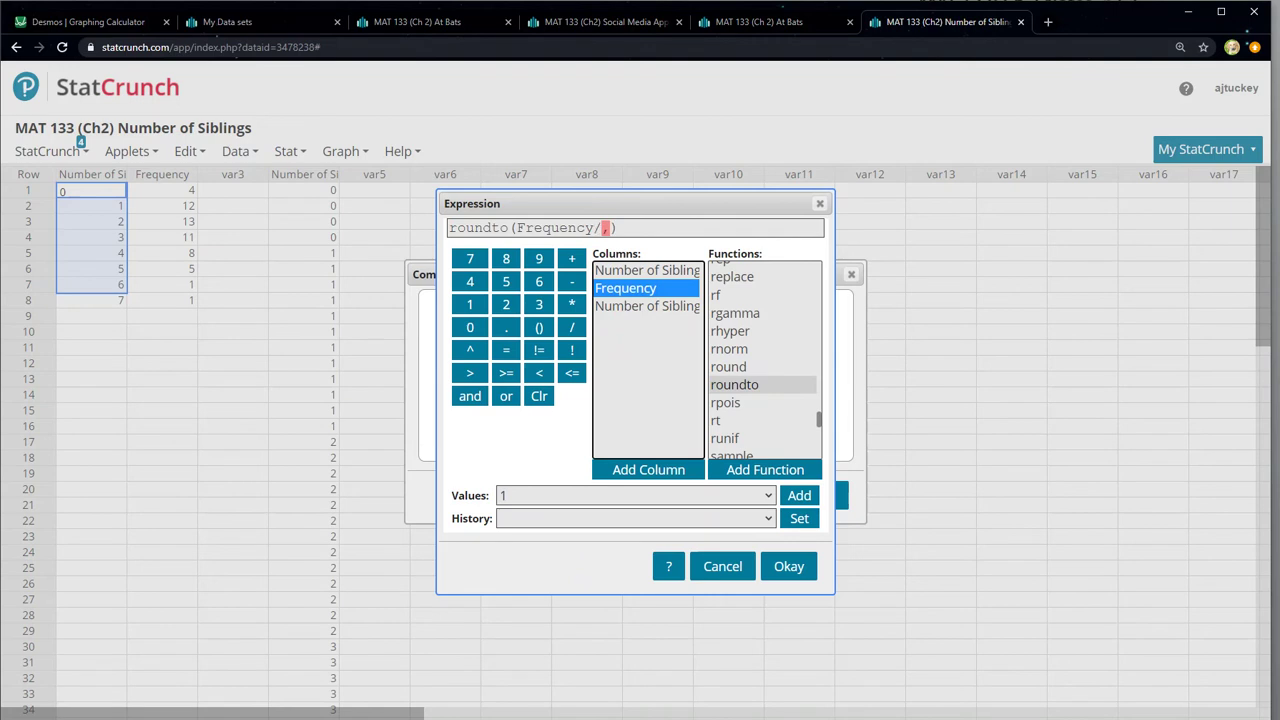
scroll(765, 360, down, 4)
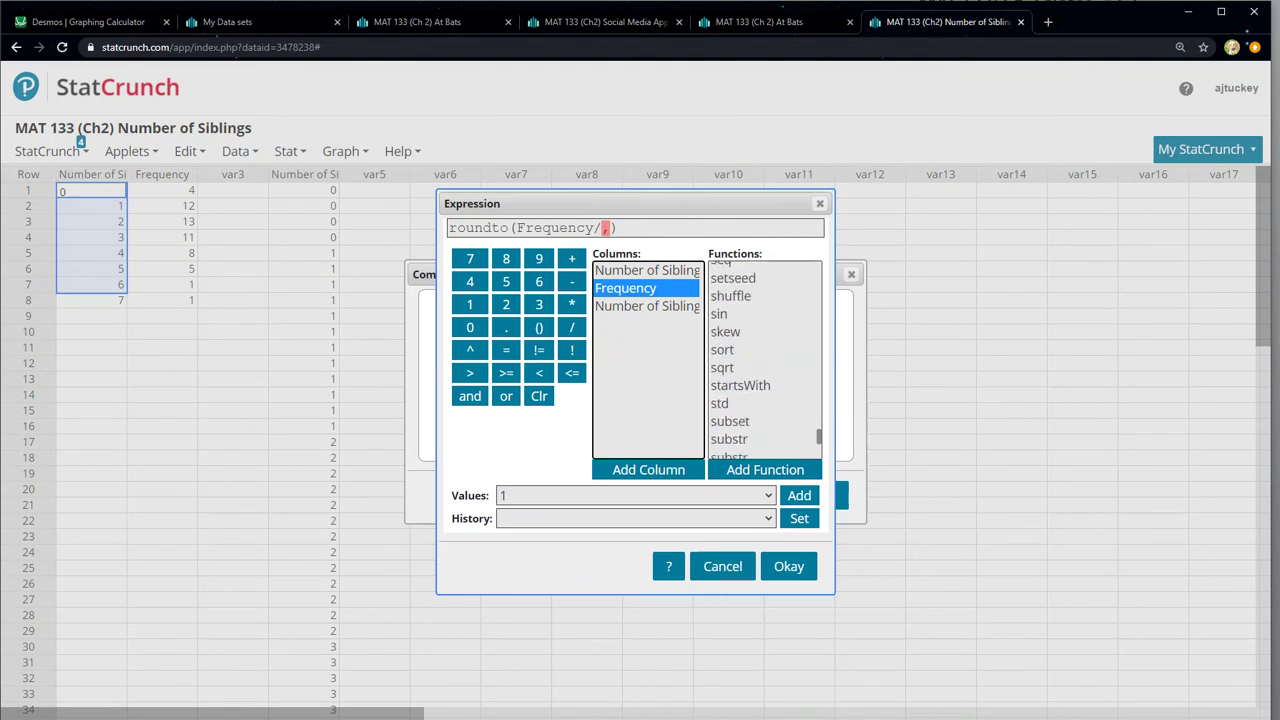
scroll(765, 360, down, 3)
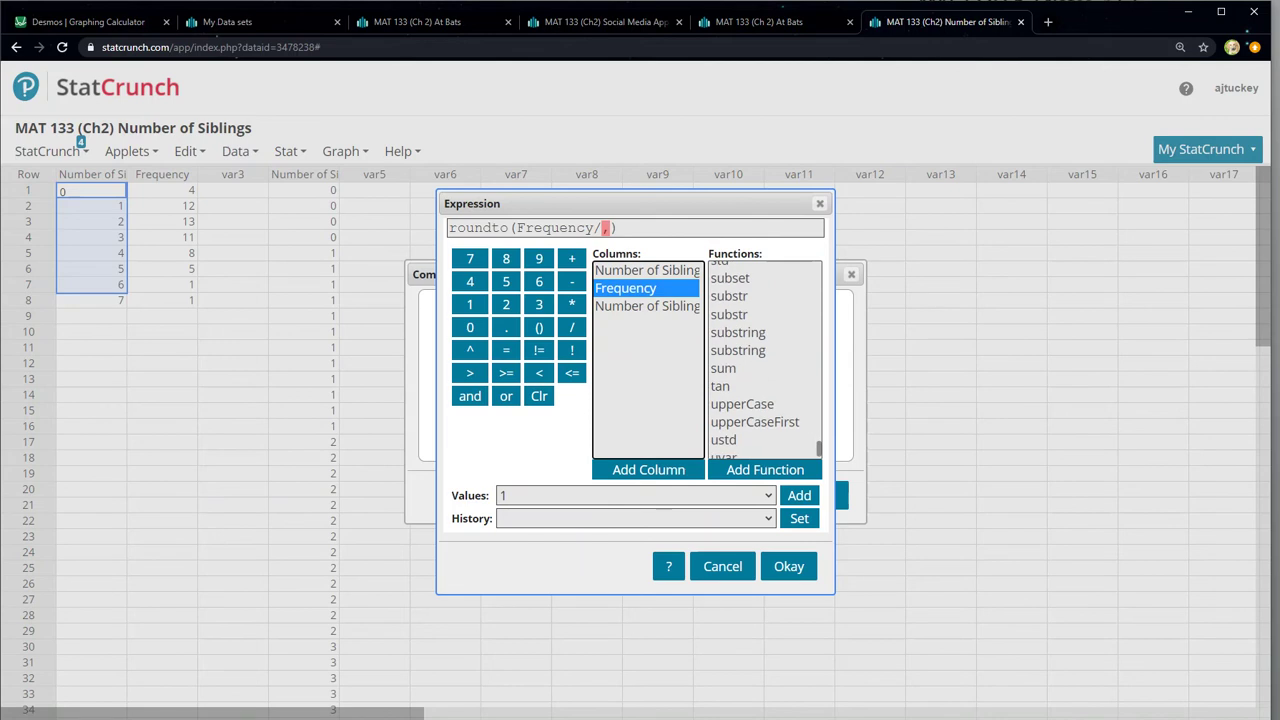
double_click(723, 368)
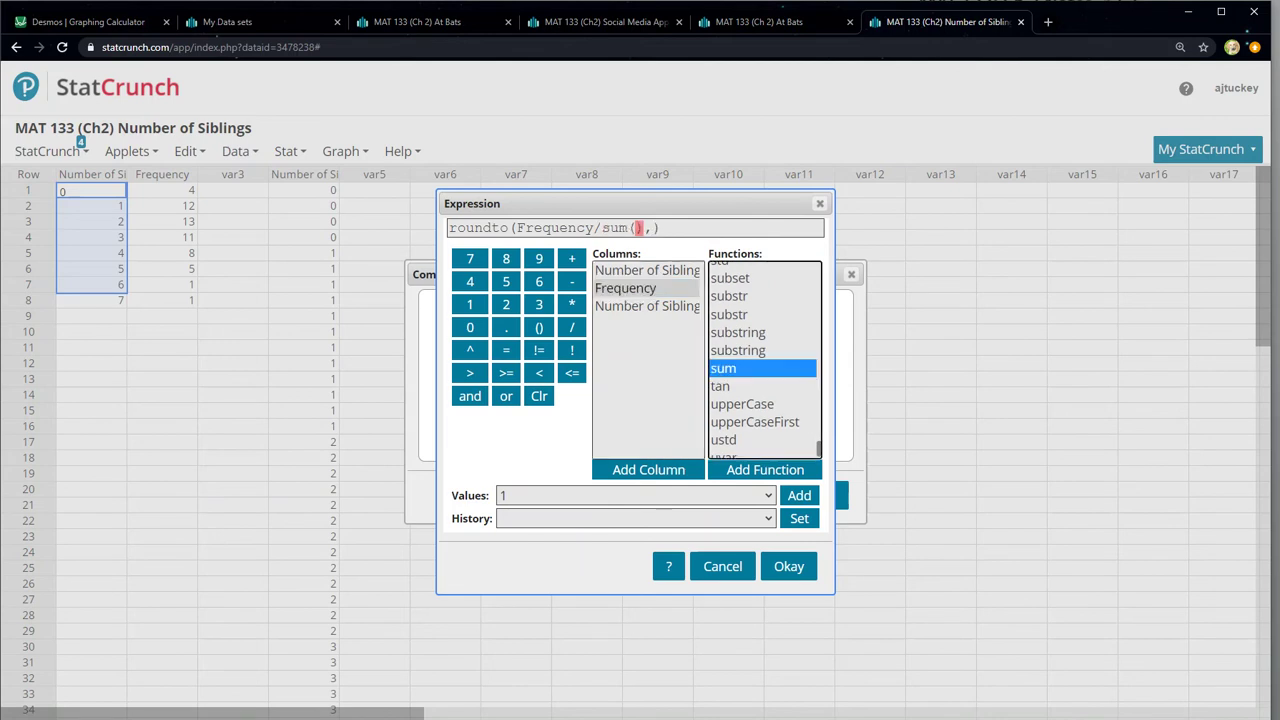
double_click(625, 288)
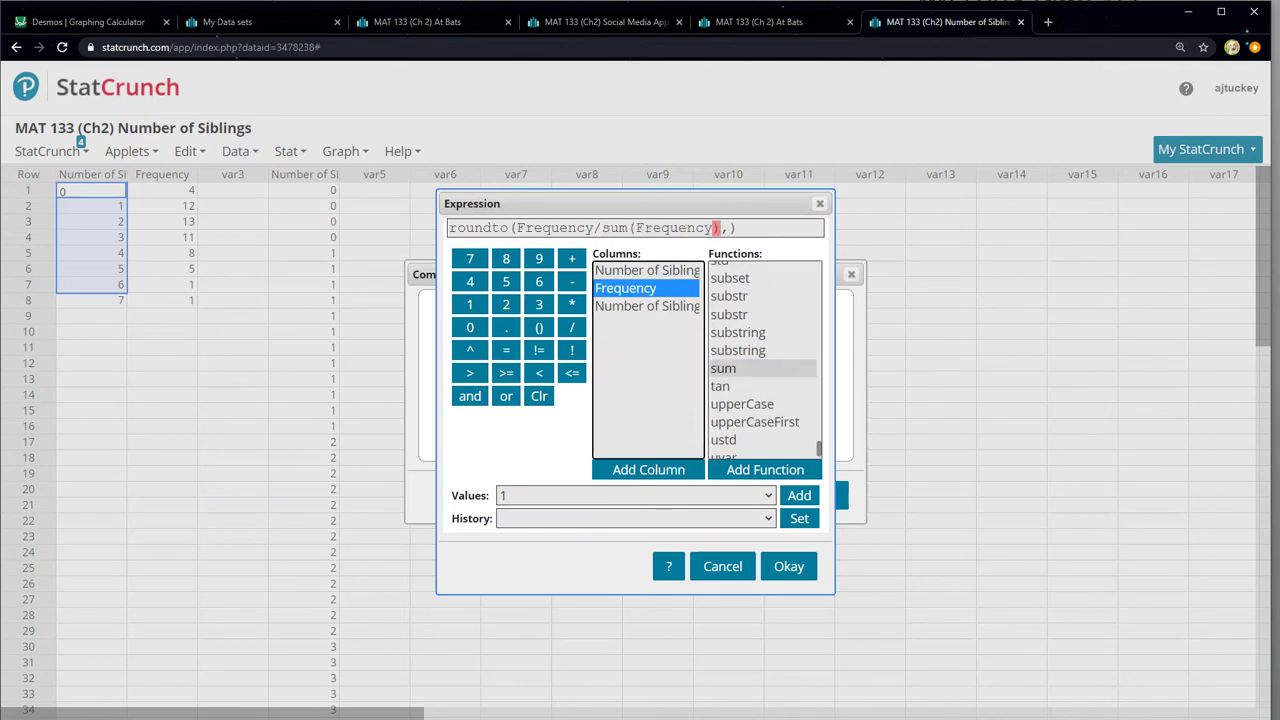
click(720, 228)
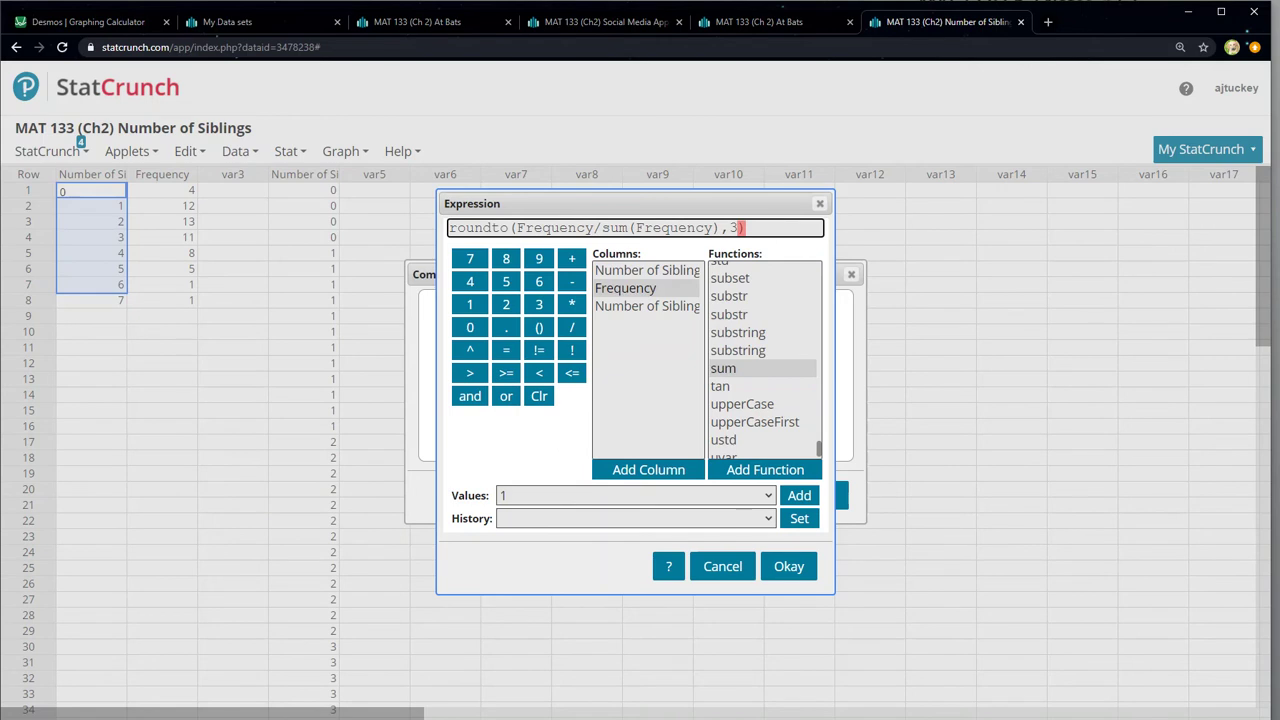
click(788, 566)
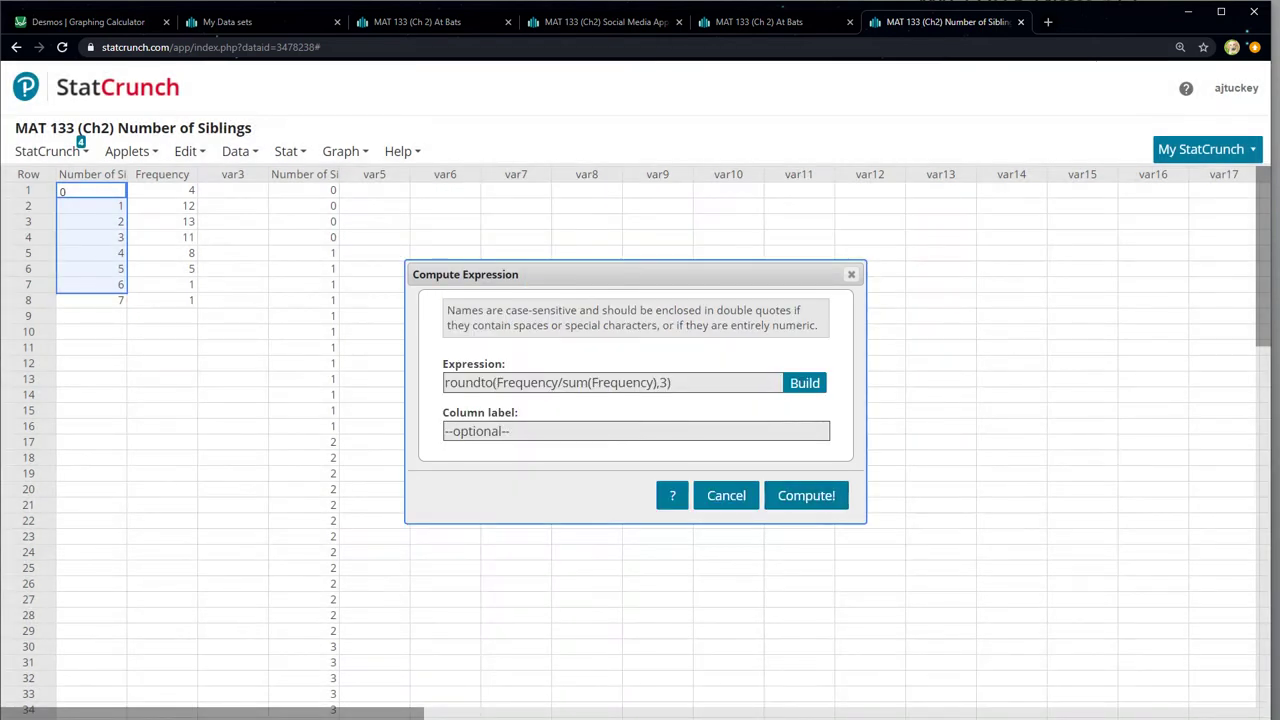
Compute the new column labelled 'Relative Frequency' and select it in the table.
click(636, 431)
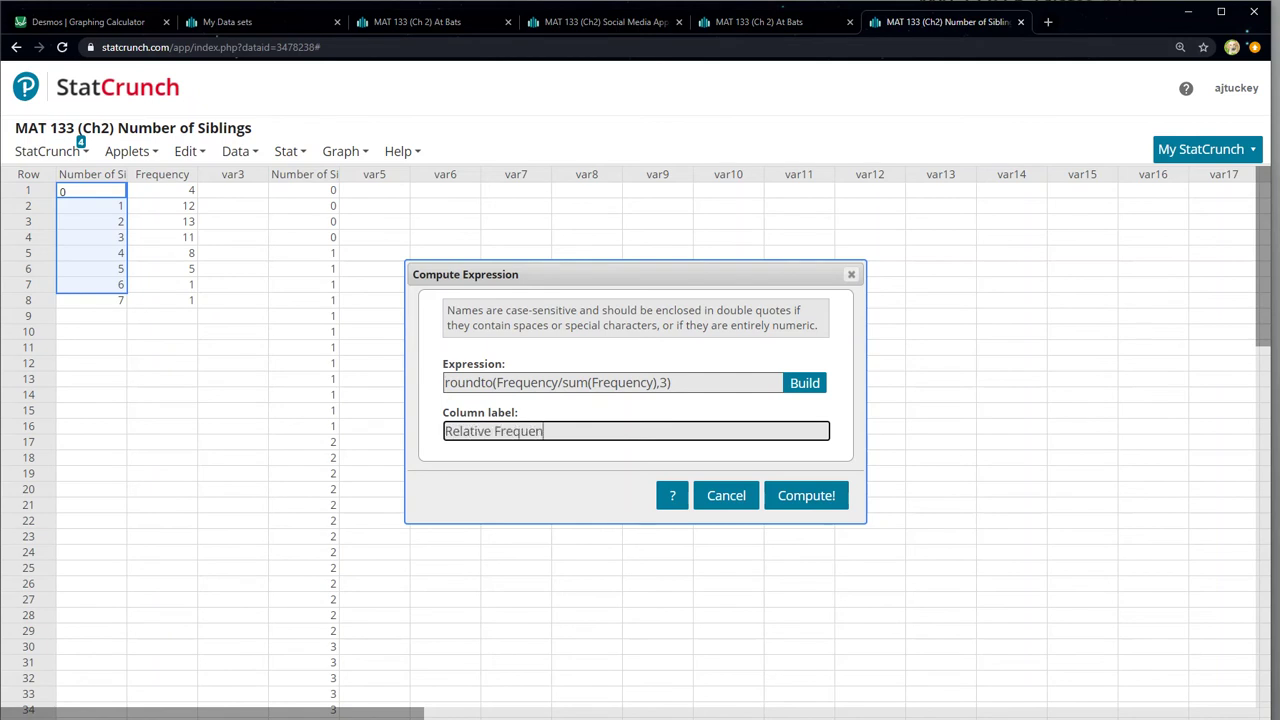
click(806, 495)
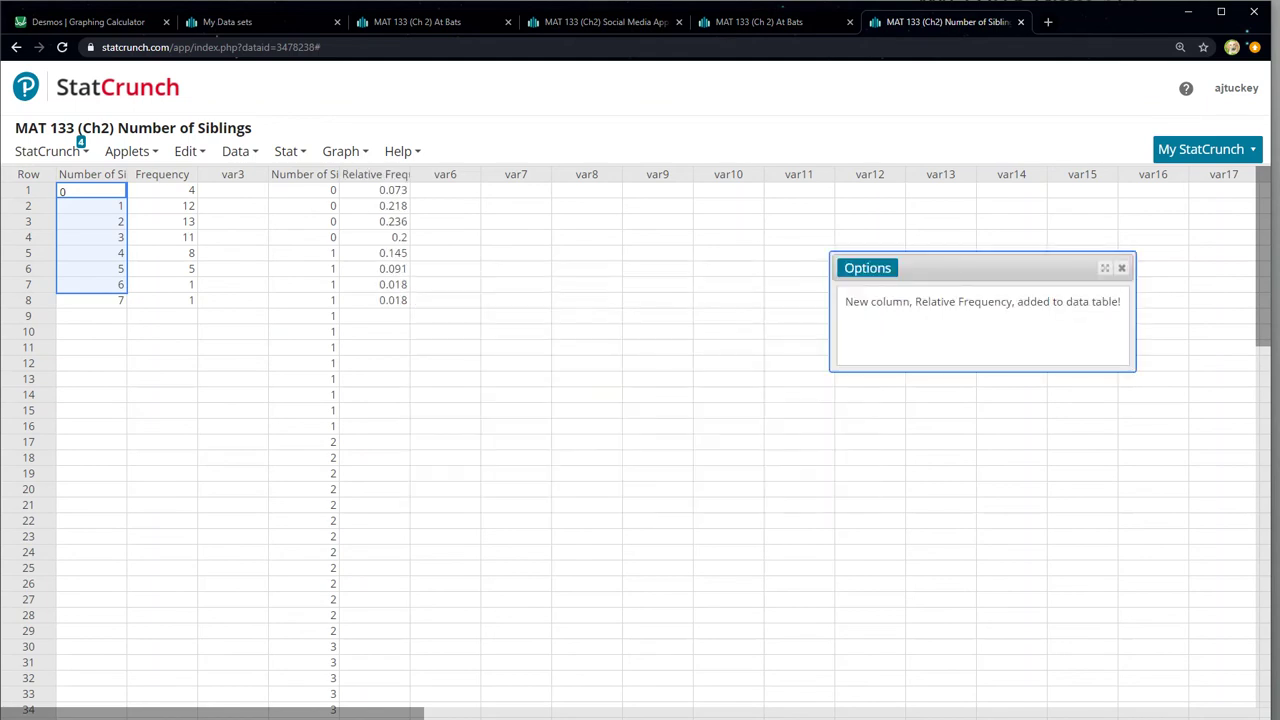
click(375, 175)
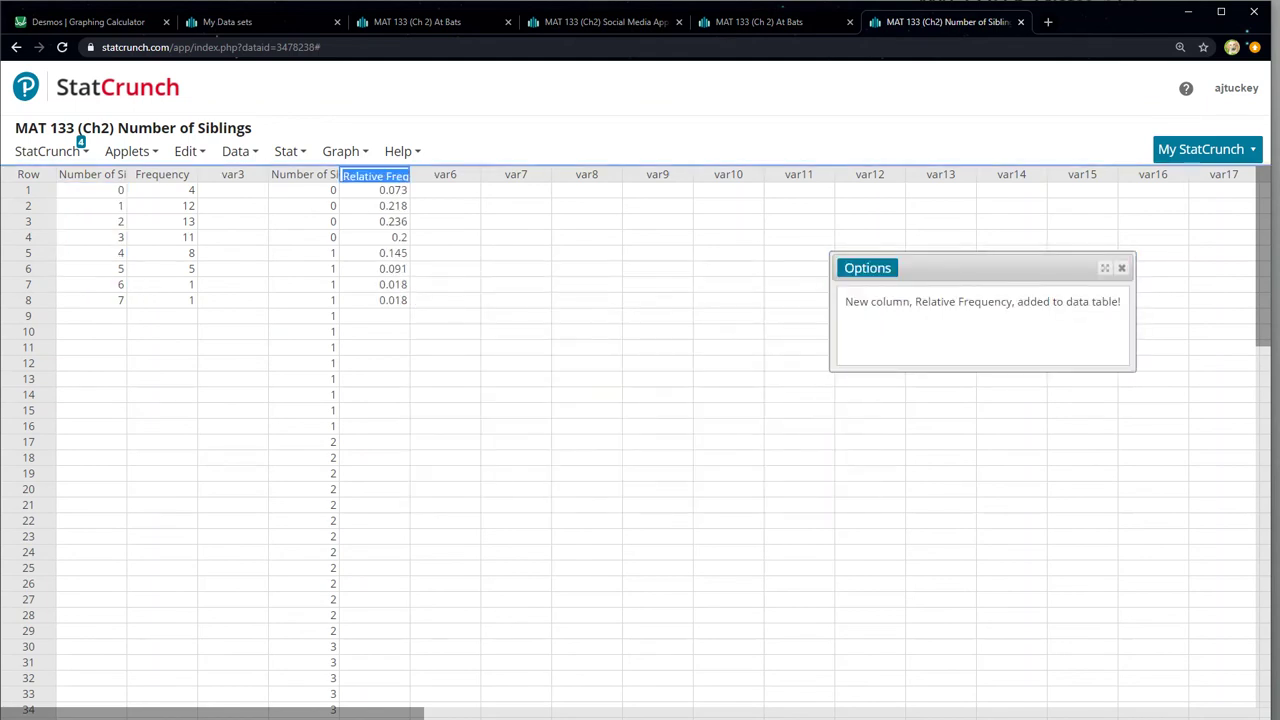
click(375, 206)
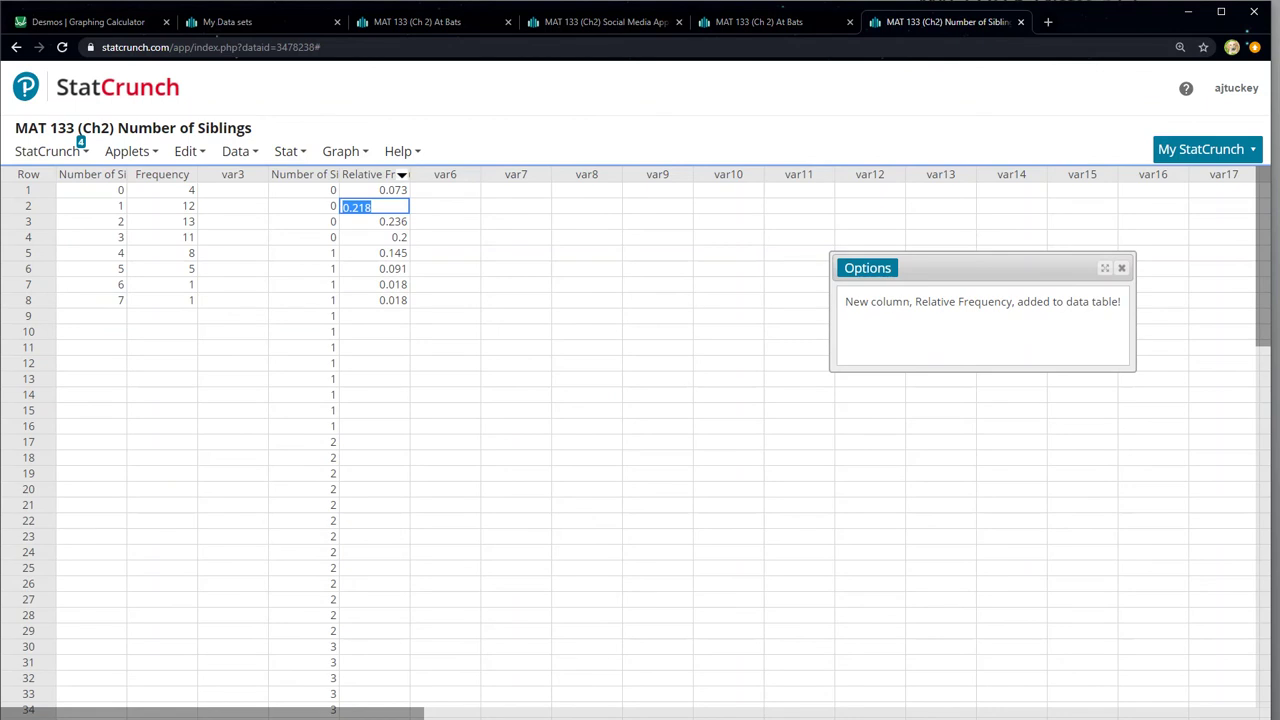
Move the Relative Frequency column before var3, then select the sibling counts and frequencies.
click(401, 175)
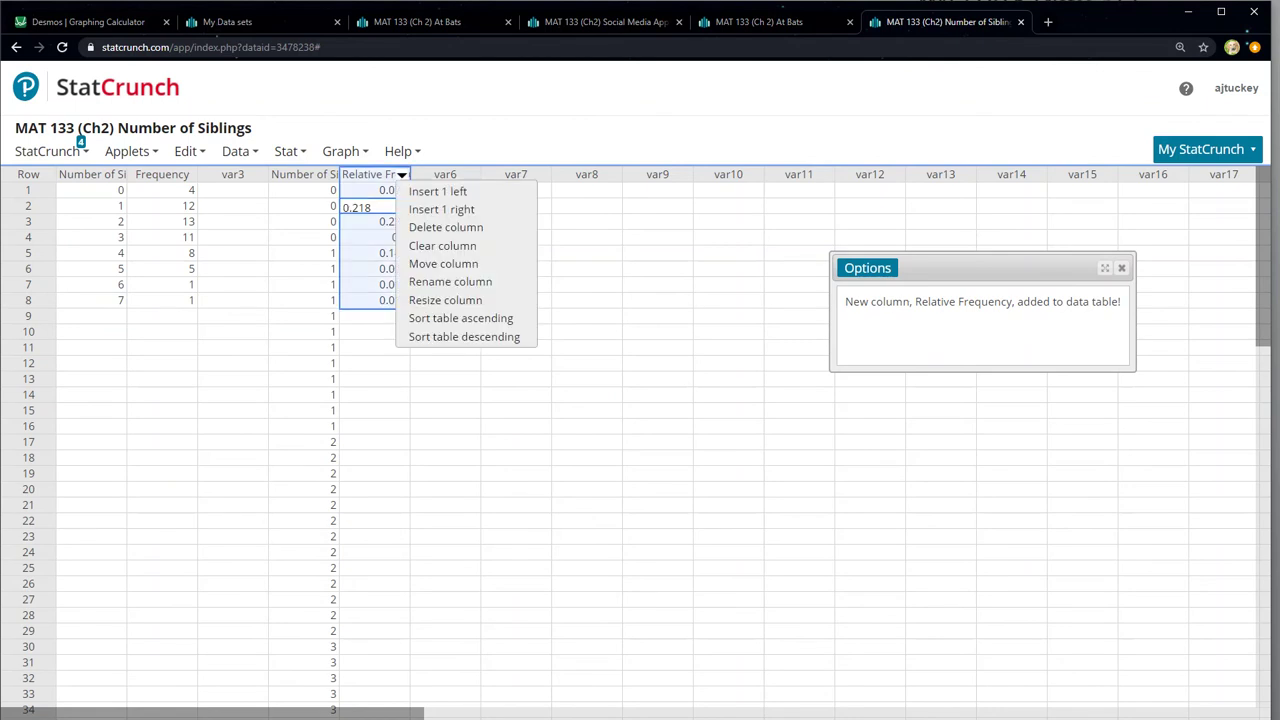
click(443, 263)
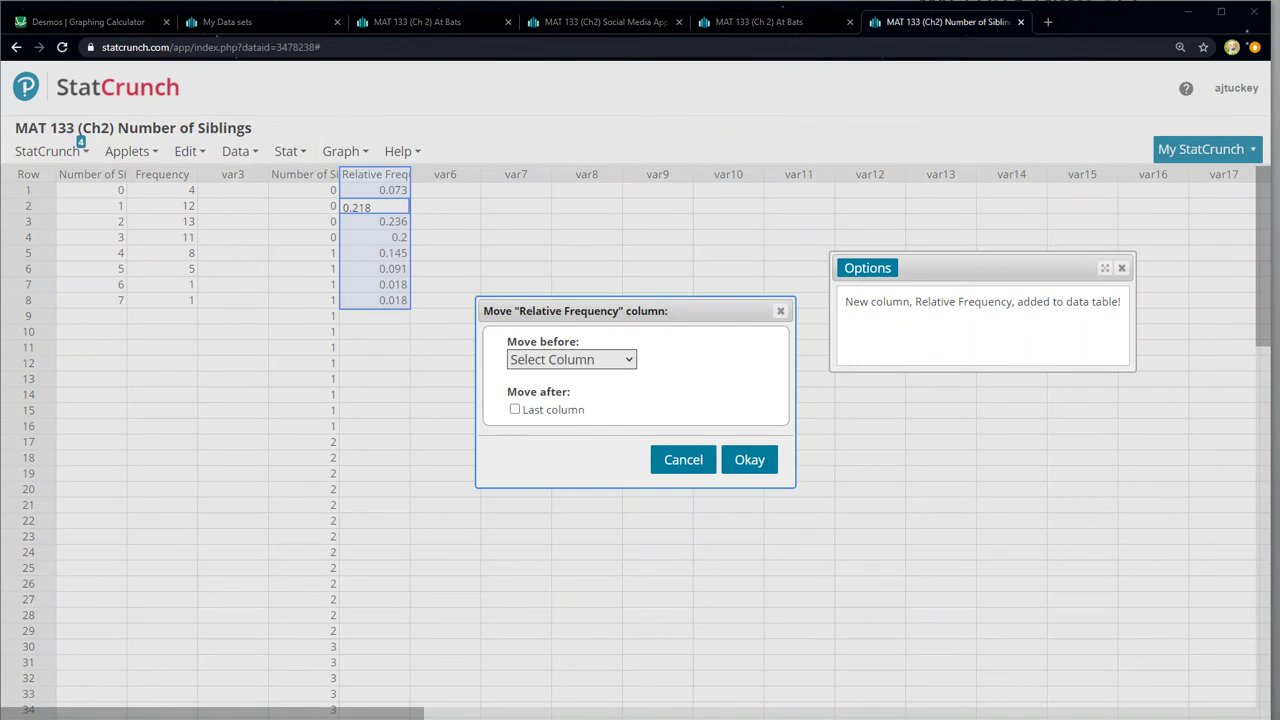
click(683, 459)
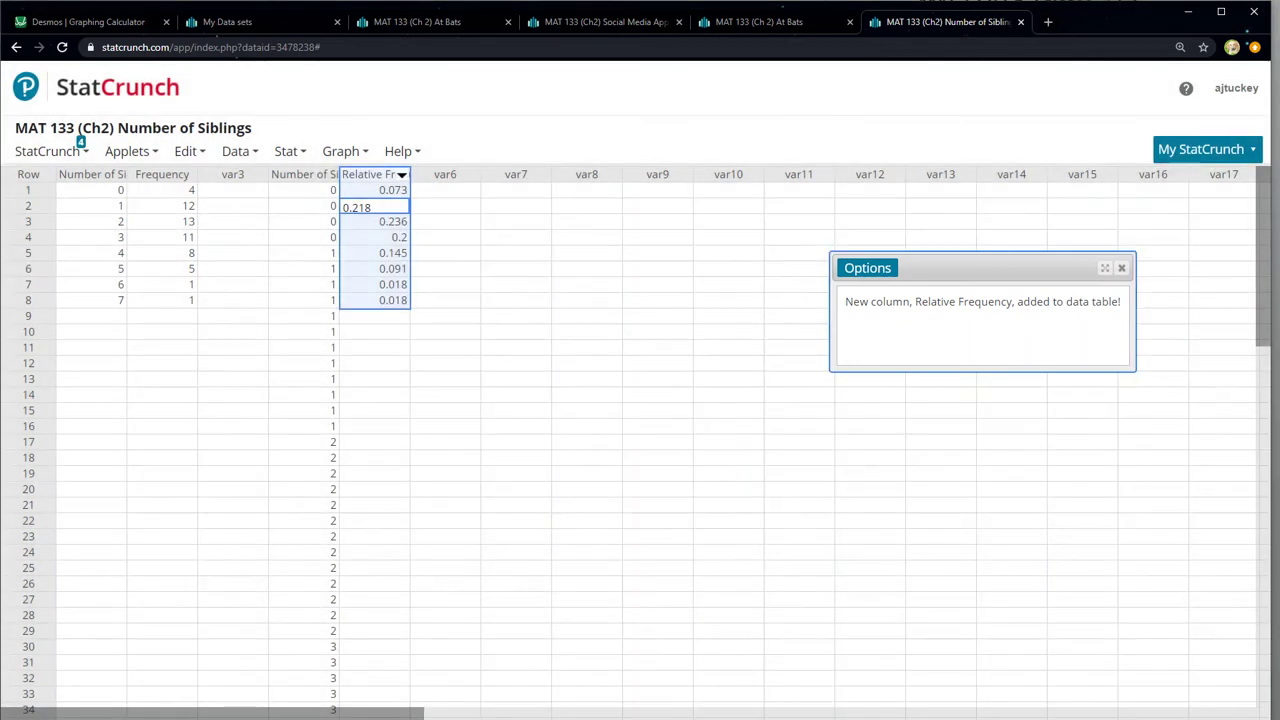
click(401, 175)
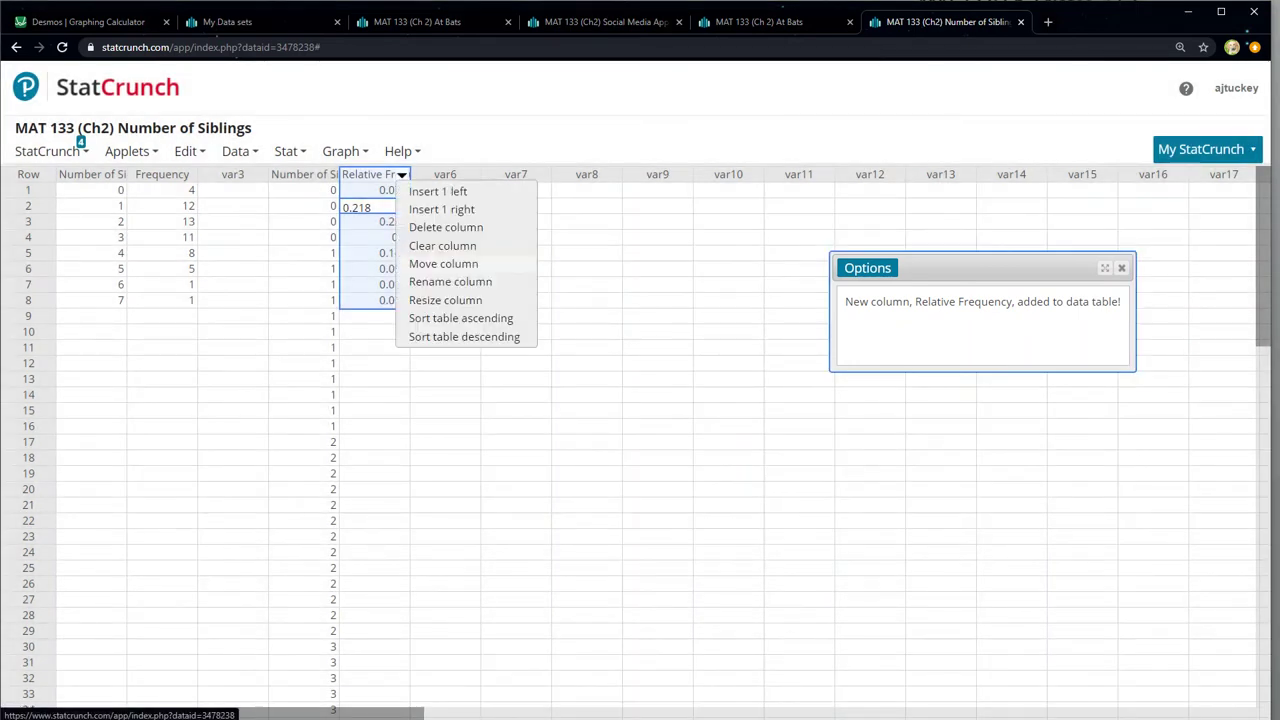
click(443, 263)
click(571, 359)
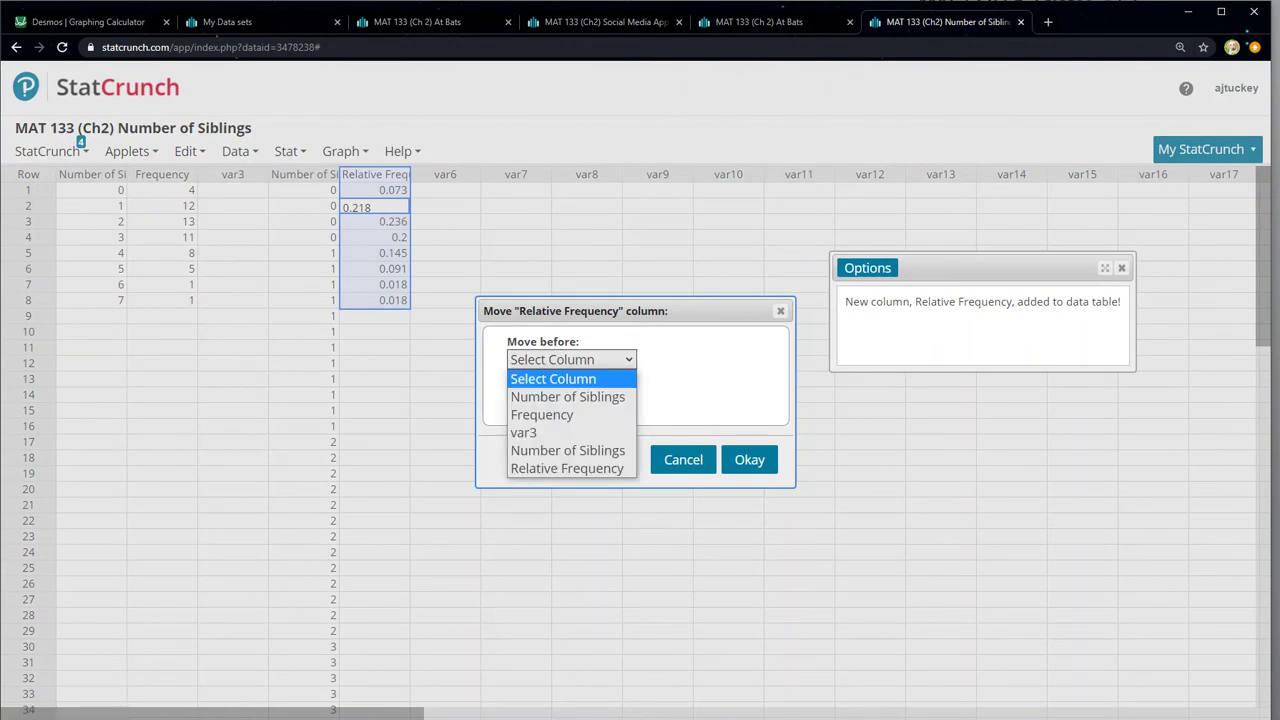
click(543, 431)
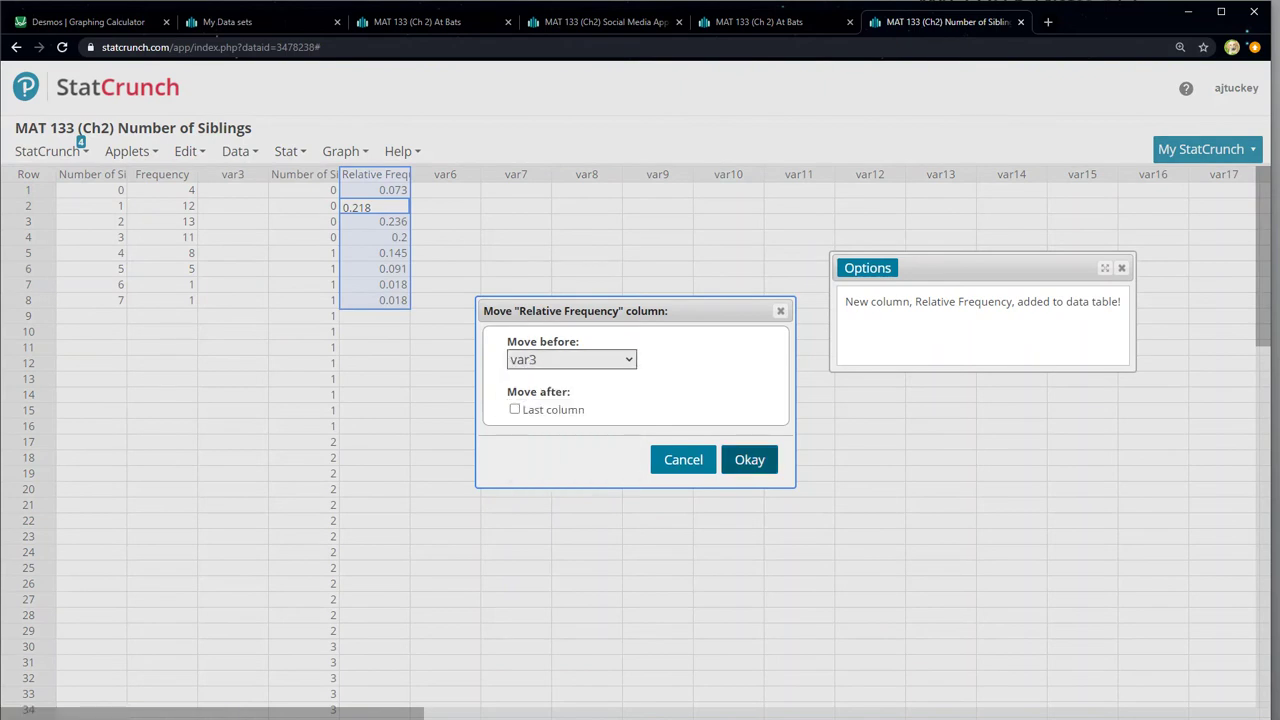
key(Return)
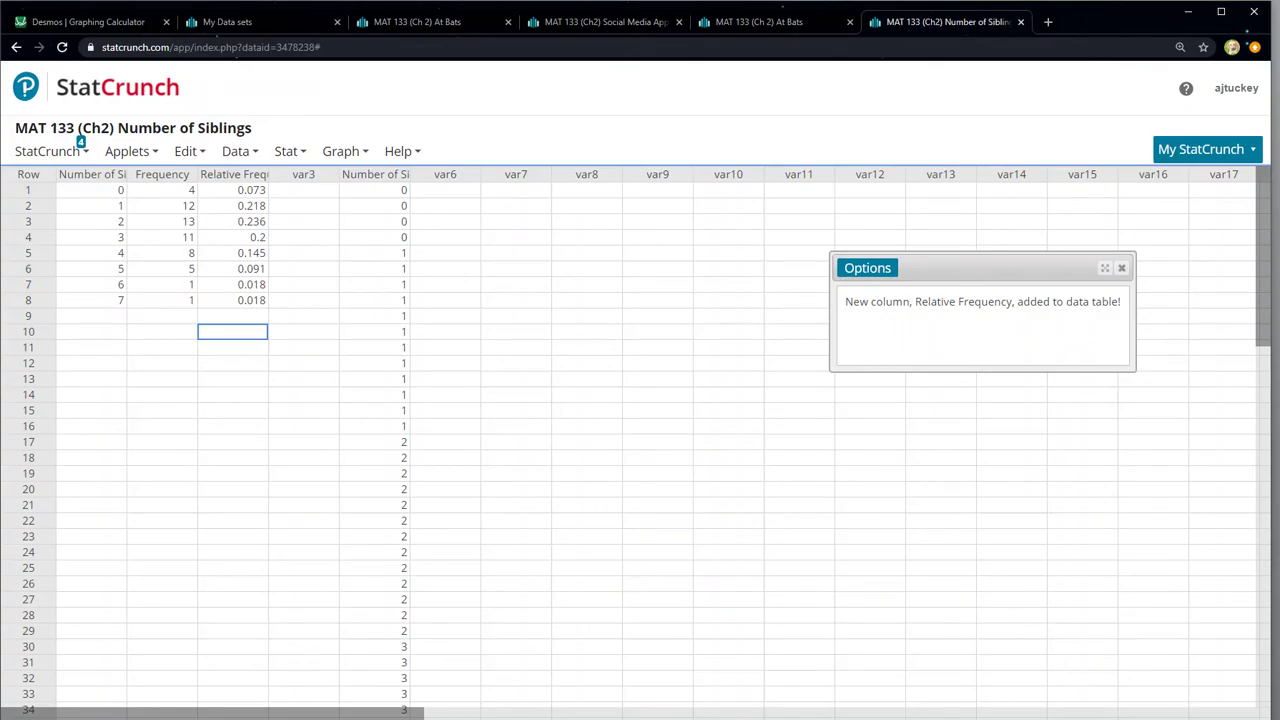
drag(90, 190, 160, 284)
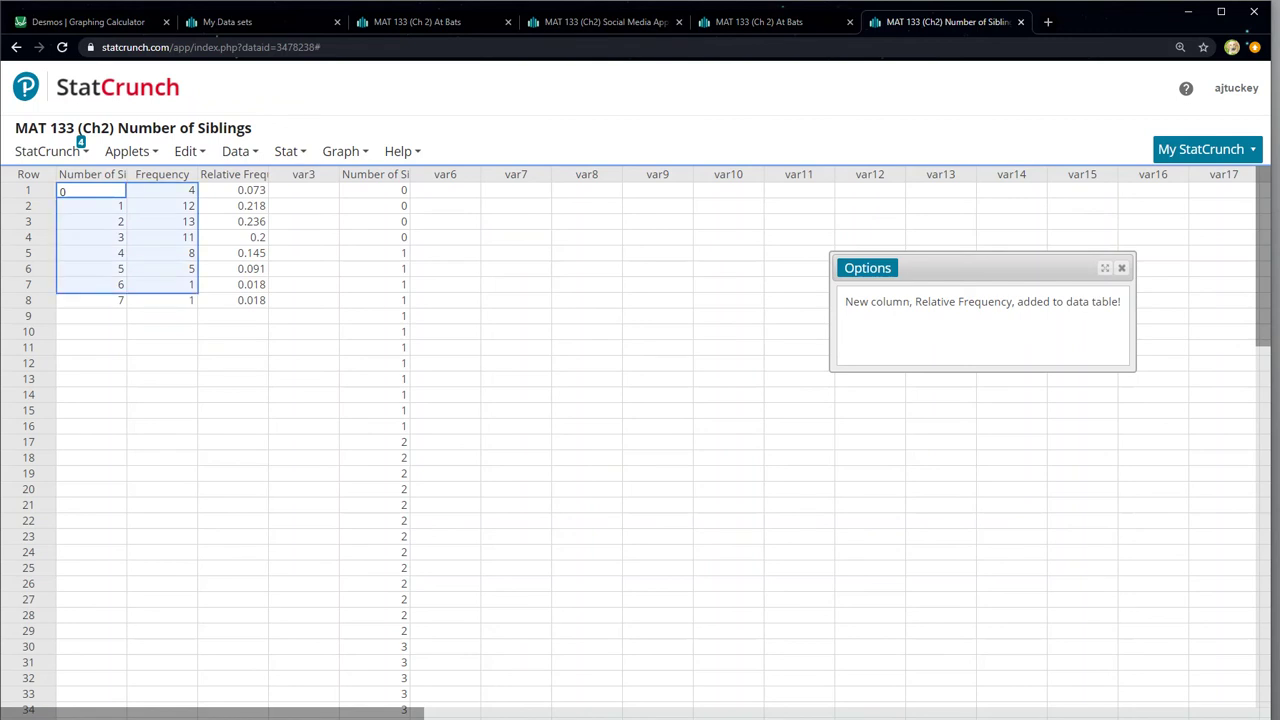
Start a histogram of the second, raw Number of Siblings column.
click(374, 268)
click(444, 205)
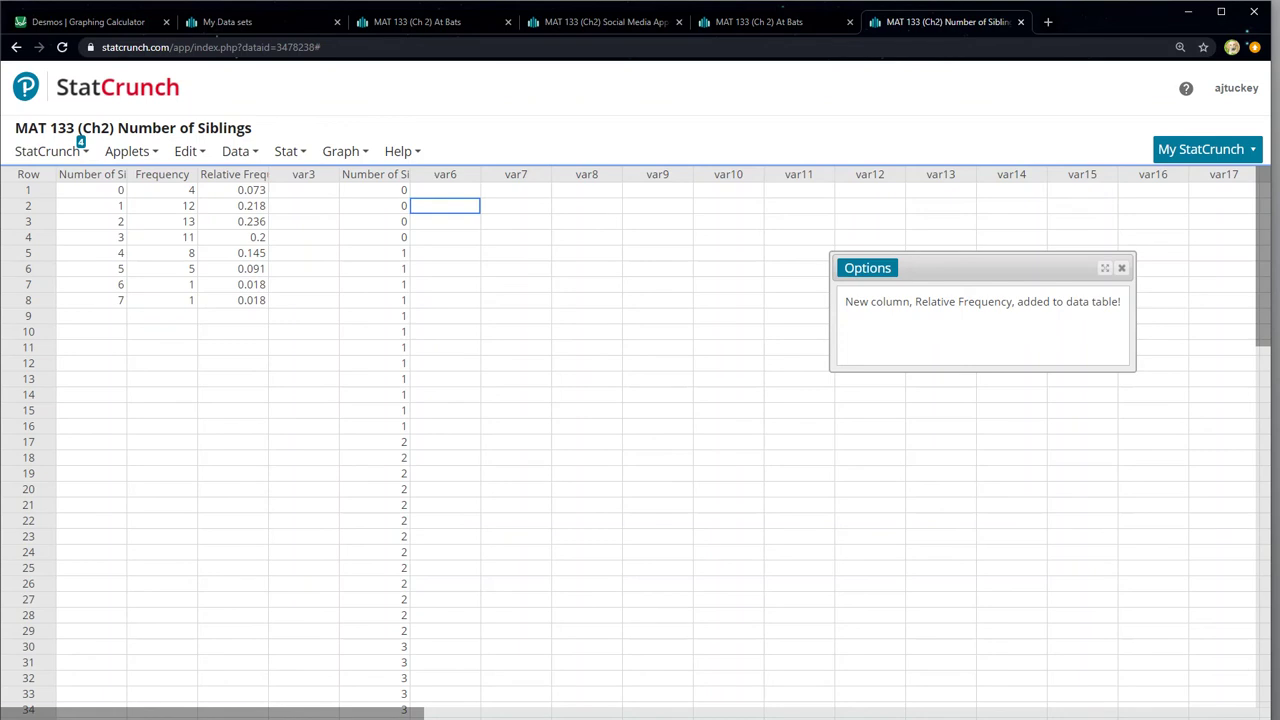
click(286, 151)
click(340, 151)
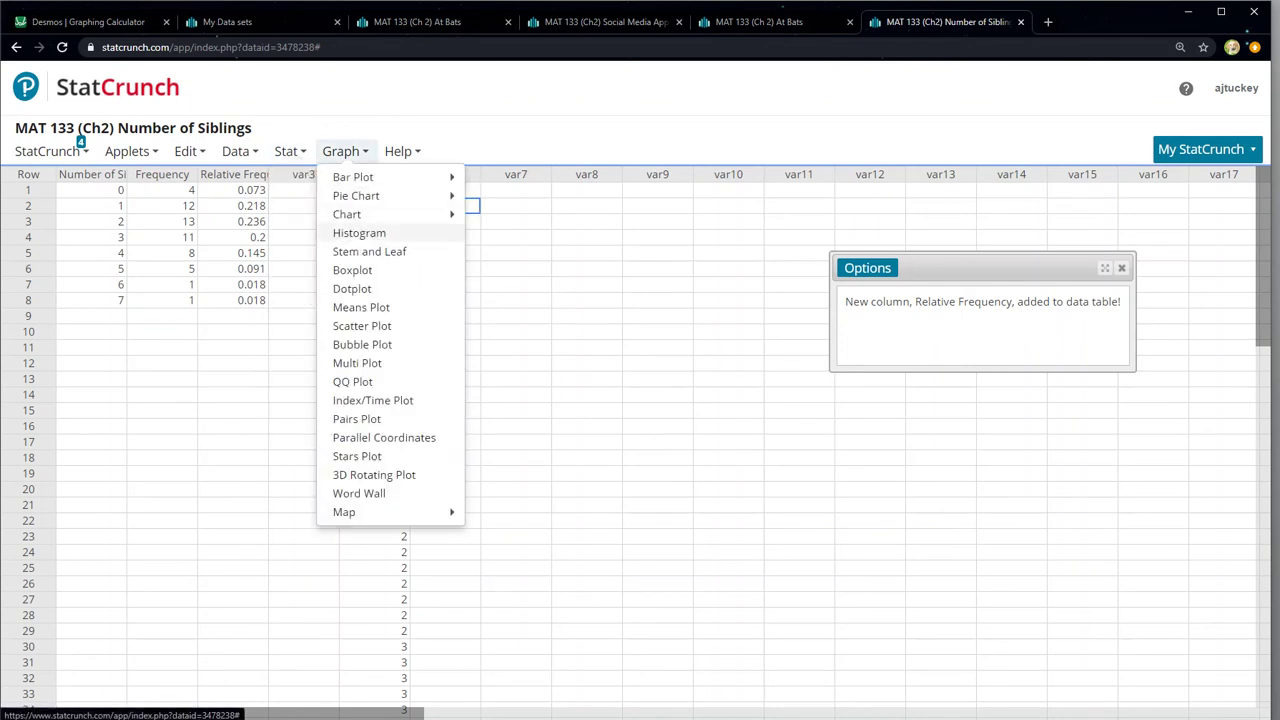
click(359, 232)
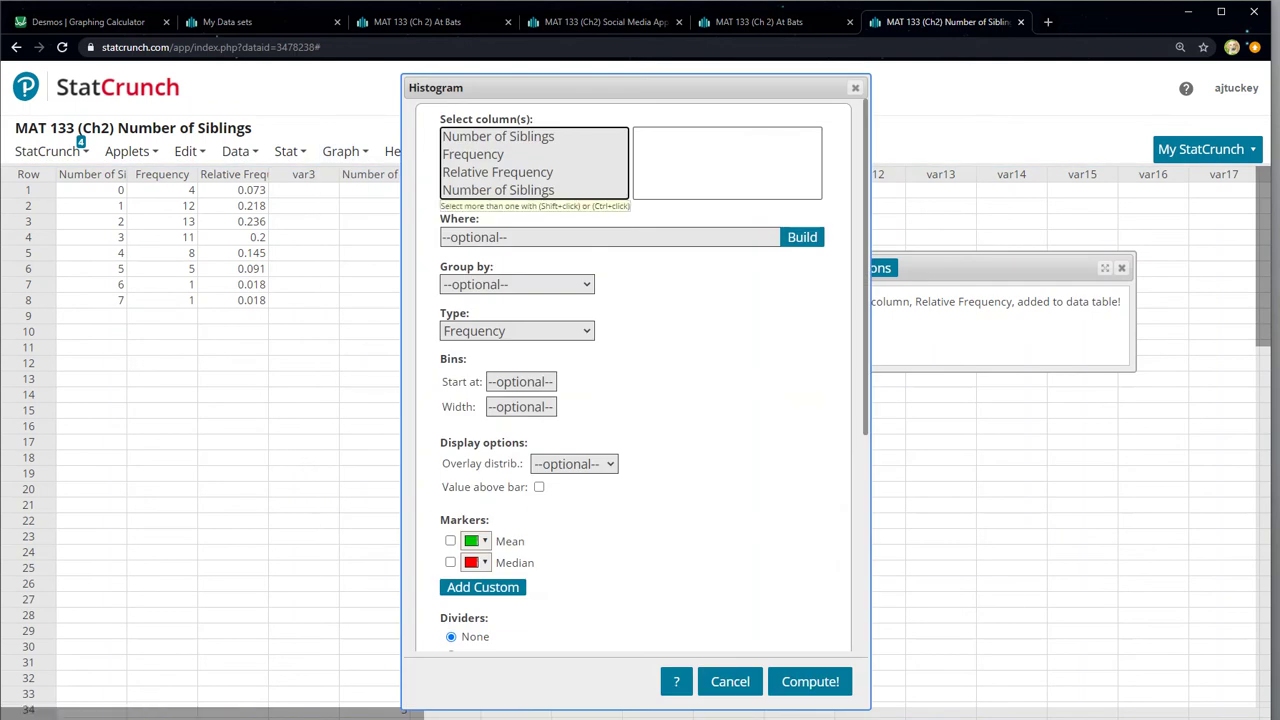
scroll(640, 370, down, 2)
scroll(640, 370, up, 2)
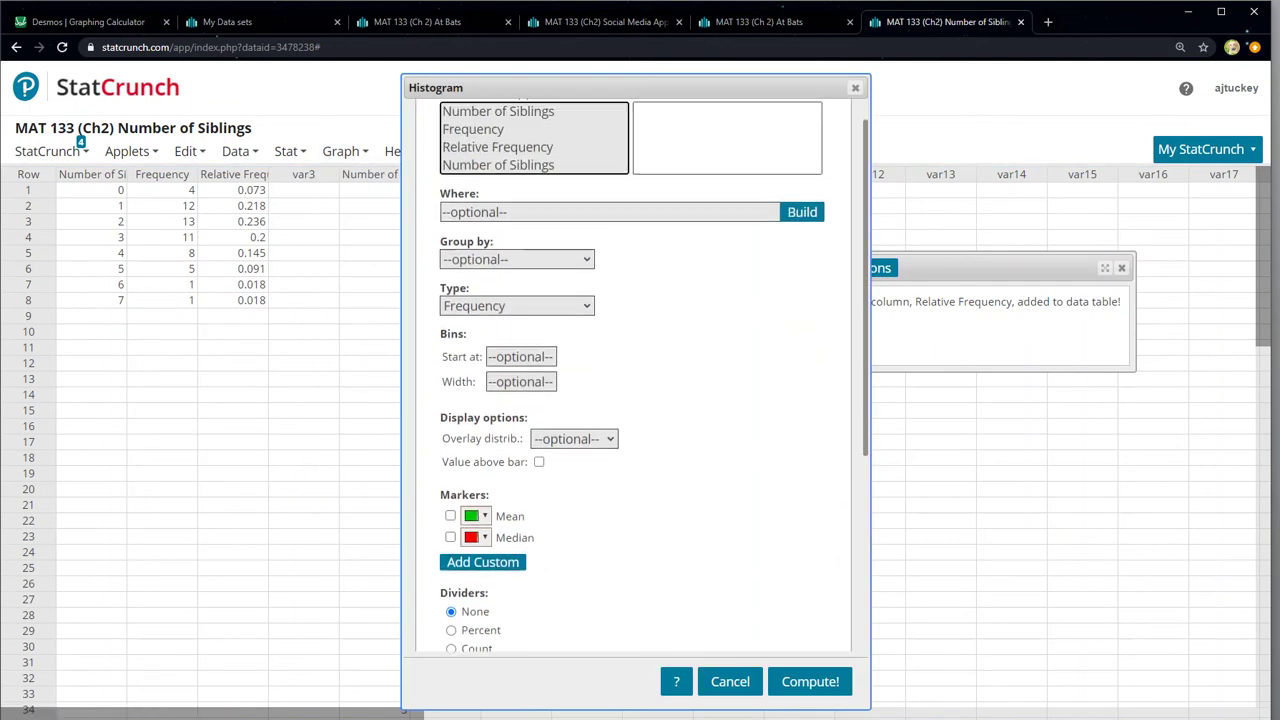
click(498, 190)
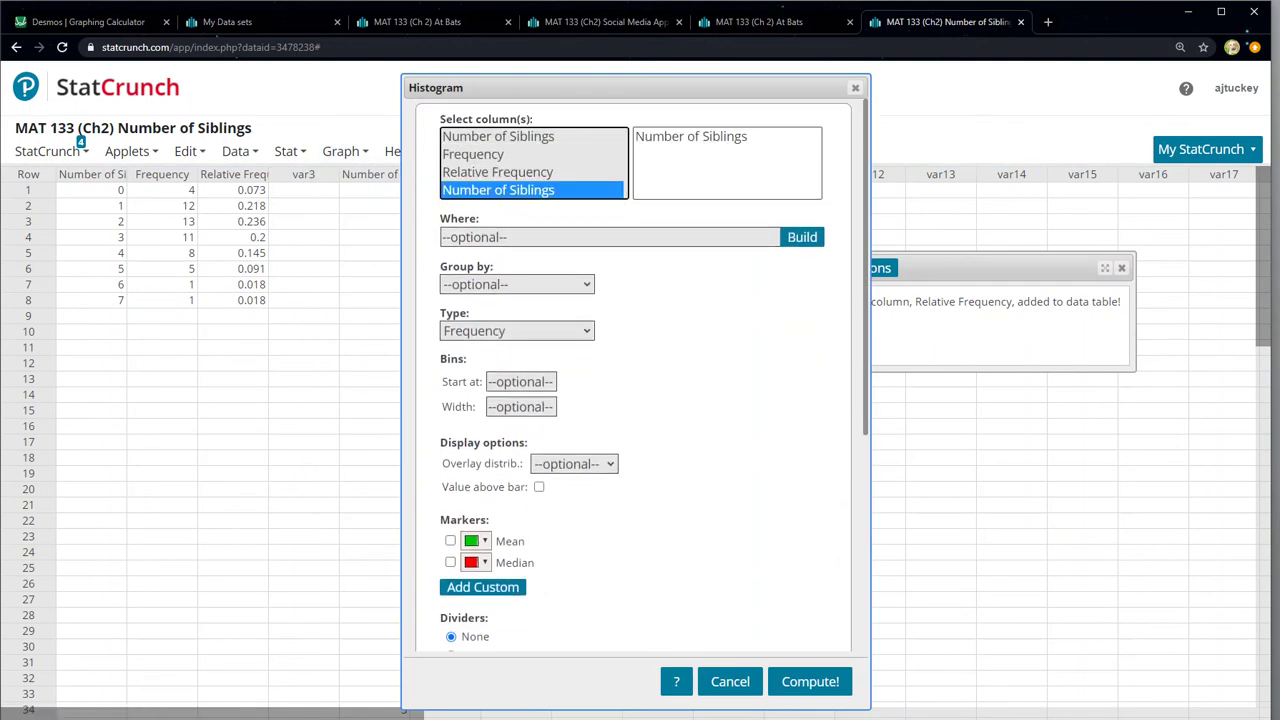
Leave the values-above-bars option off and draw the frequency histogram.
drag(560, 88, 696, 83)
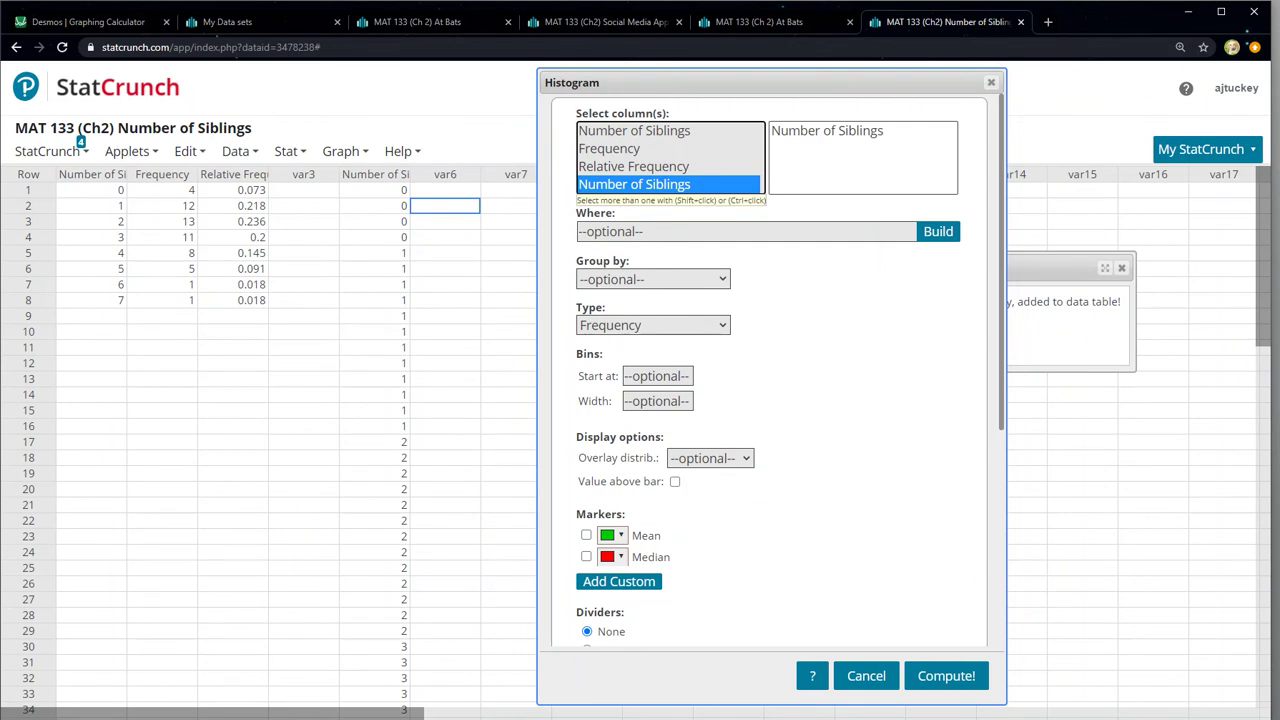
scroll(770, 370, down, 3)
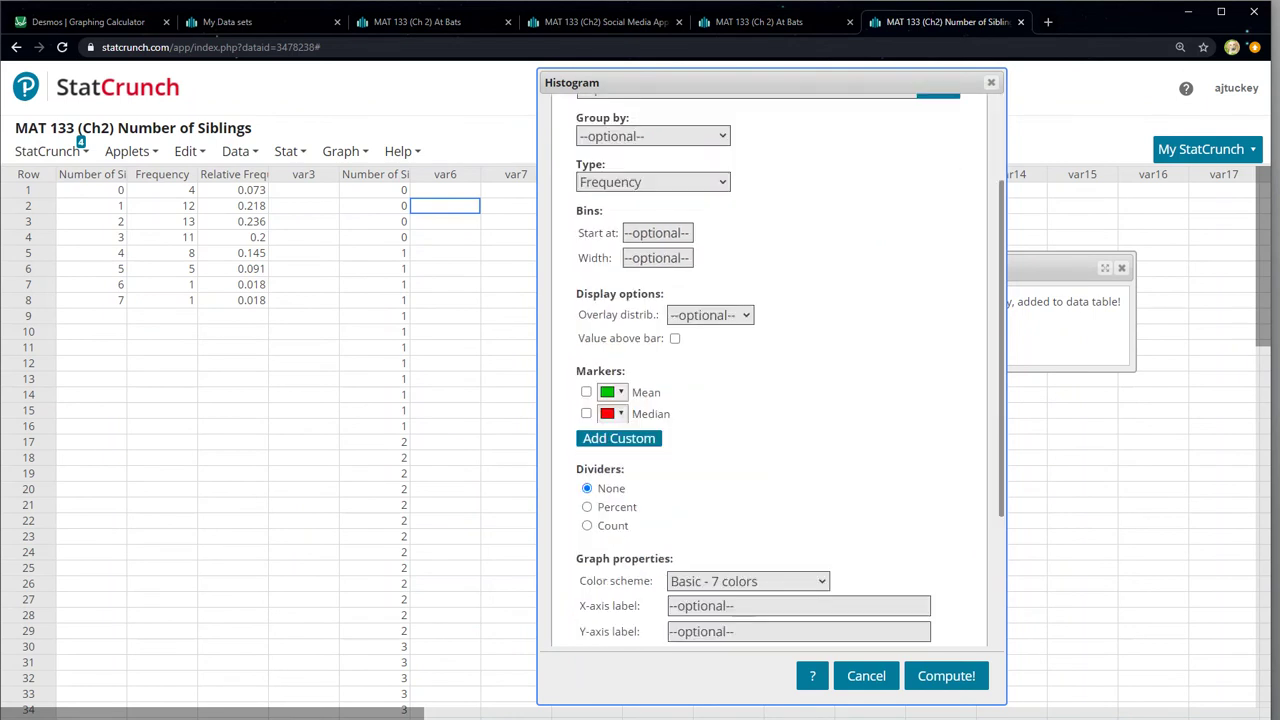
scroll(770, 370, down, 2)
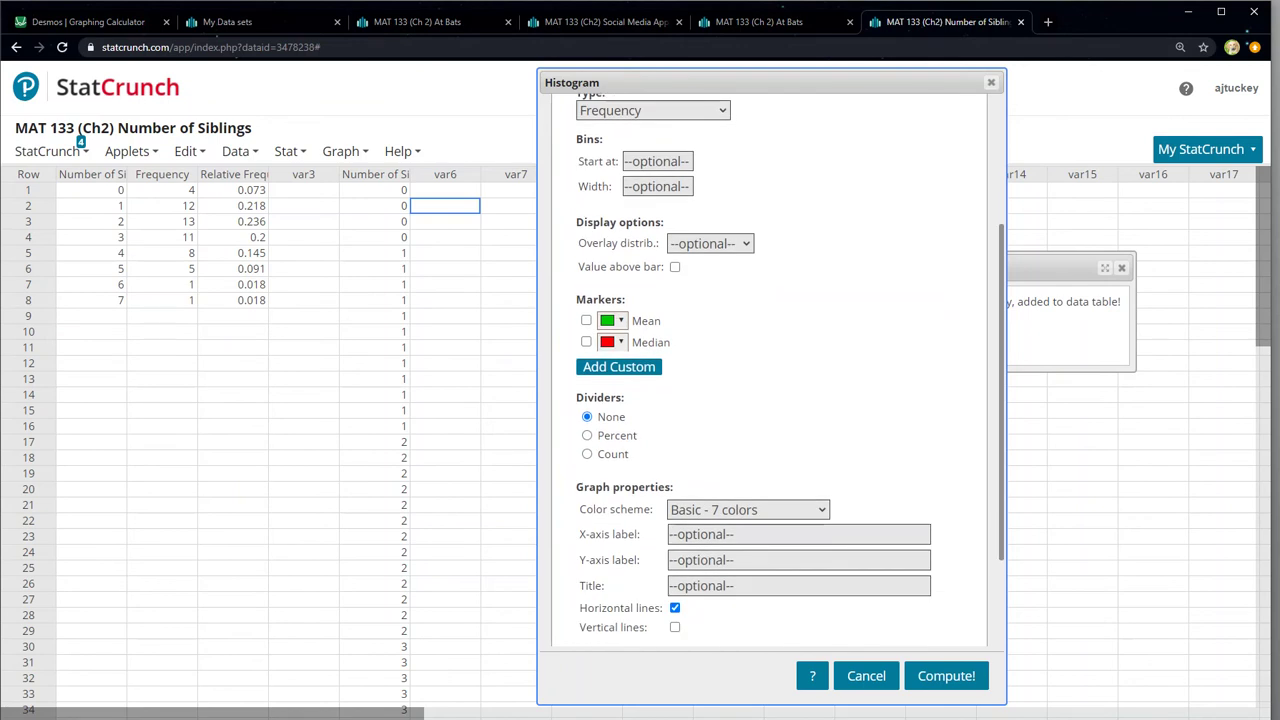
click(674, 266)
scroll(770, 370, up, 3)
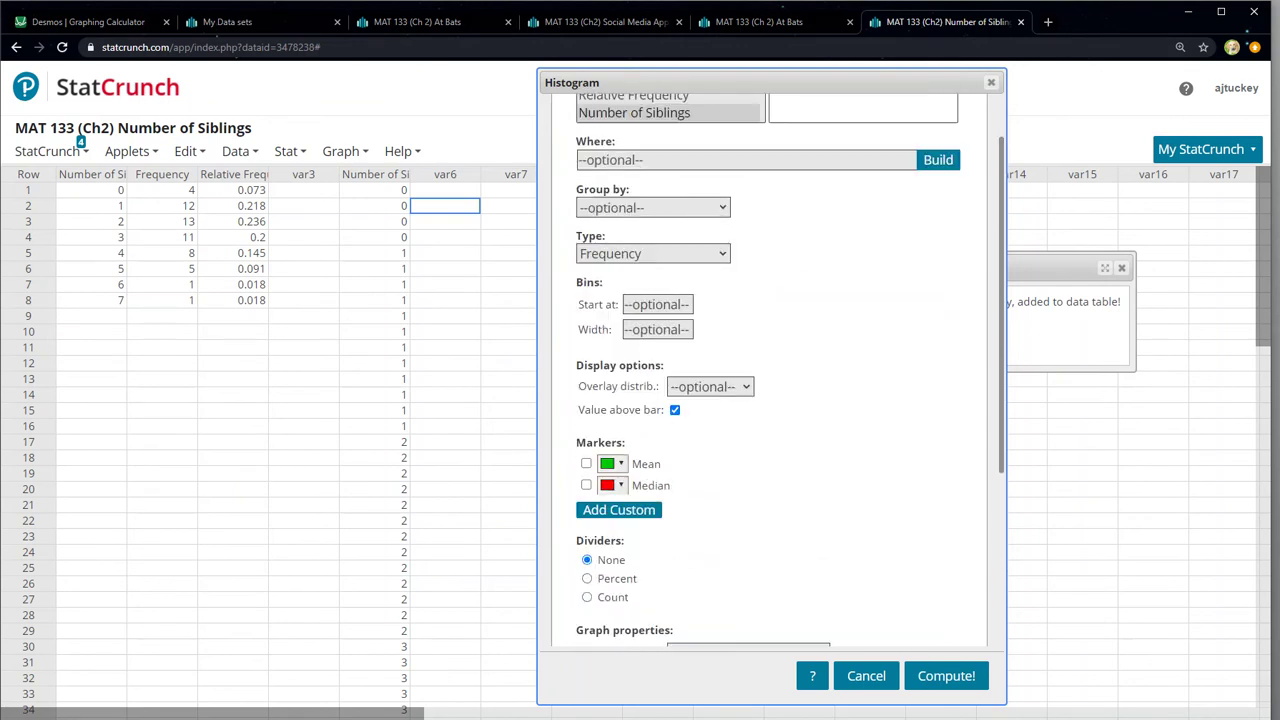
click(674, 409)
click(674, 409)
click(674, 409)
scroll(770, 370, down, 3)
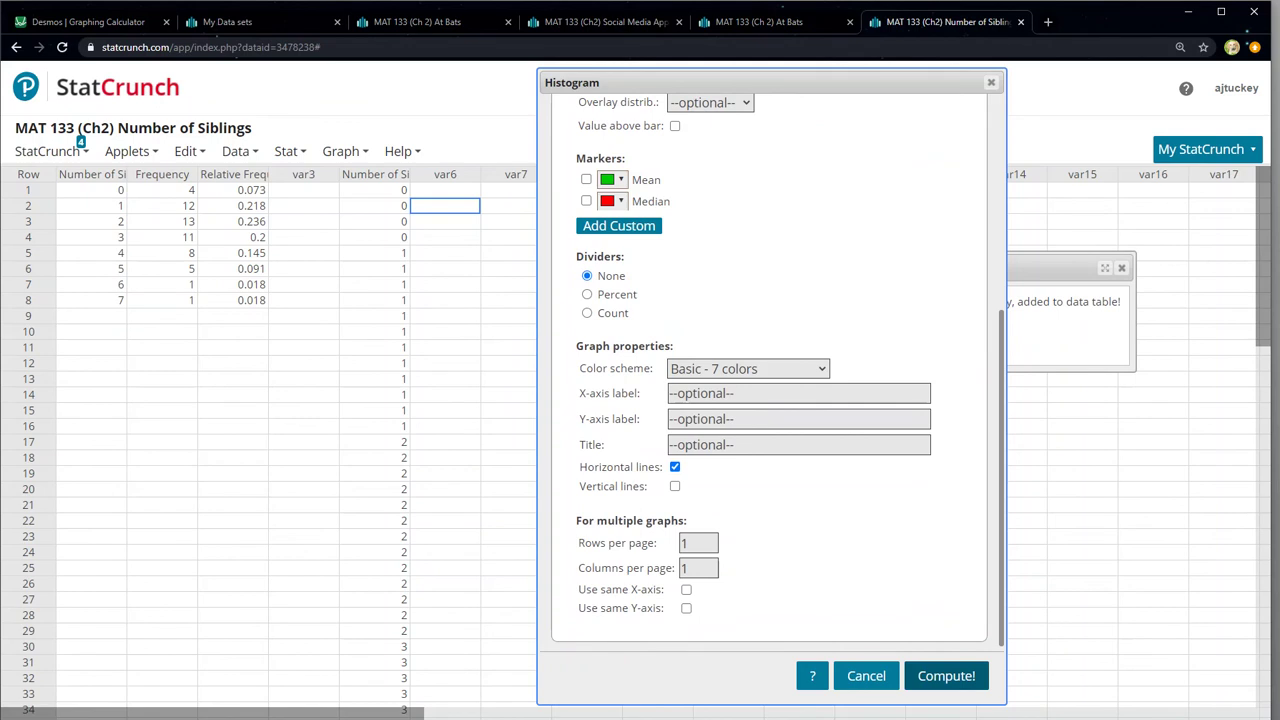
click(946, 676)
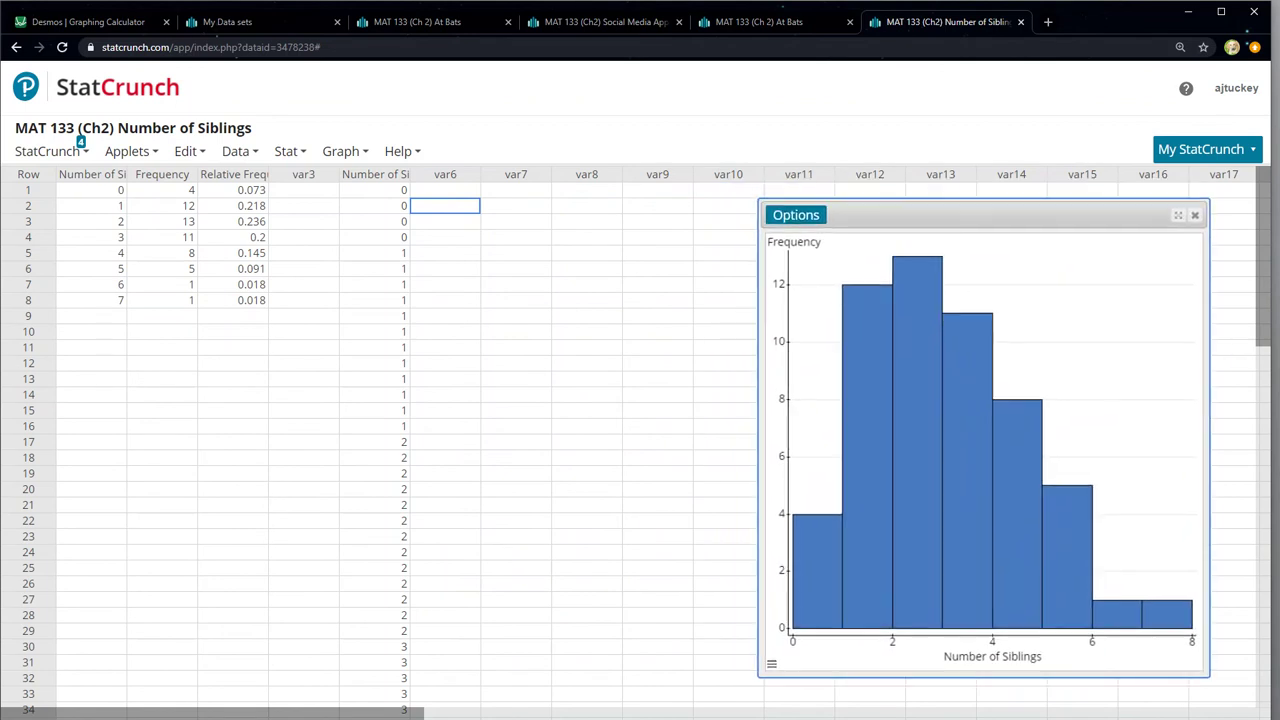
Set up a Bar Plot With Summary: Number of Siblings as categories, Frequency as counts.
click(340, 151)
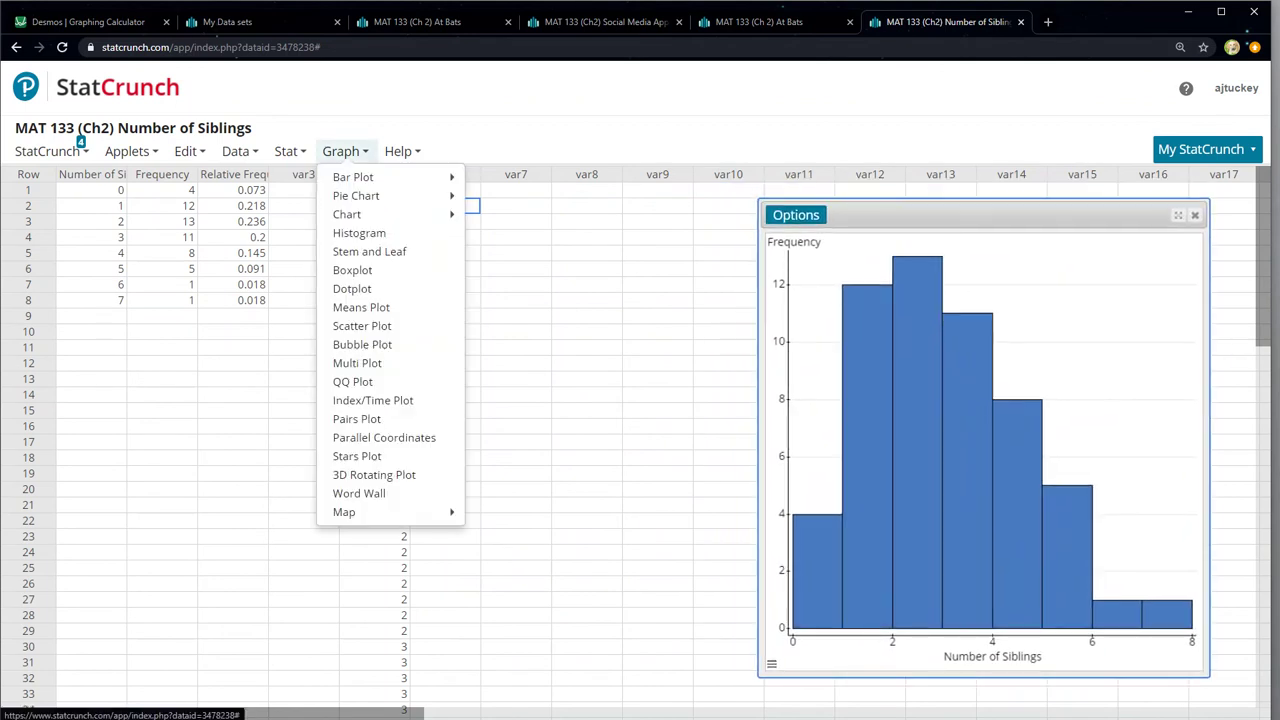
mouse_move(360, 177)
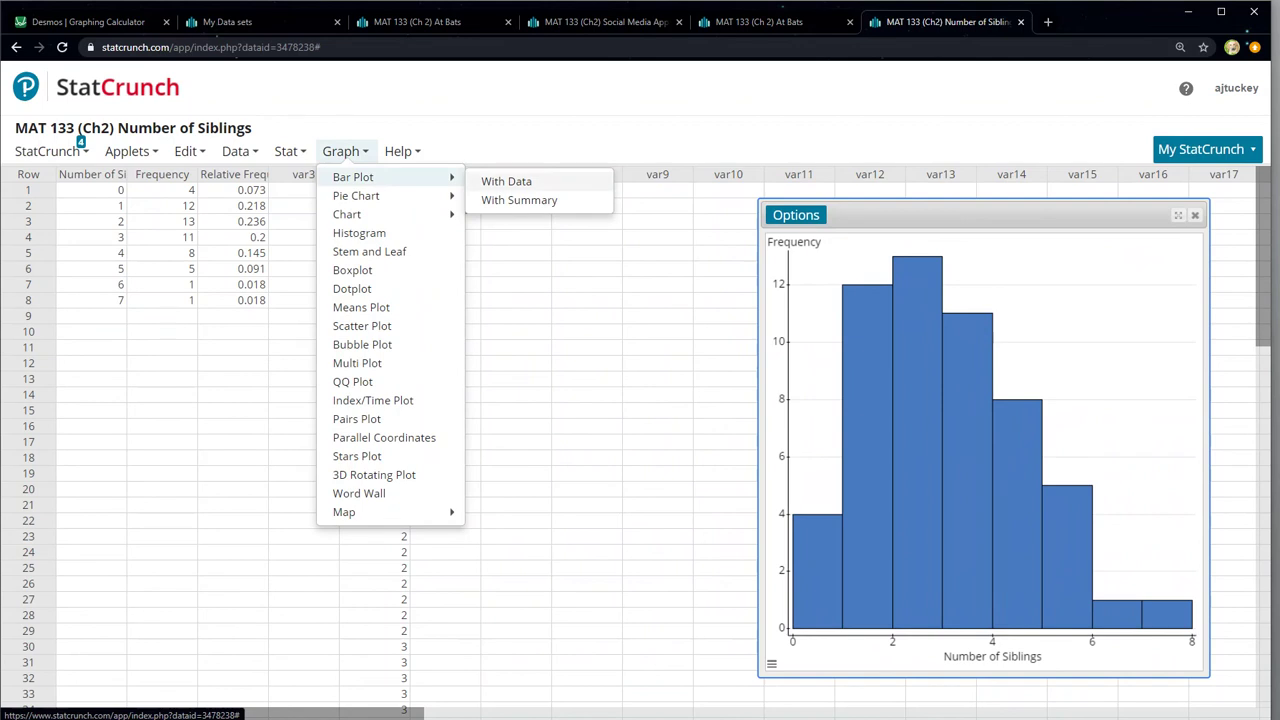
click(519, 200)
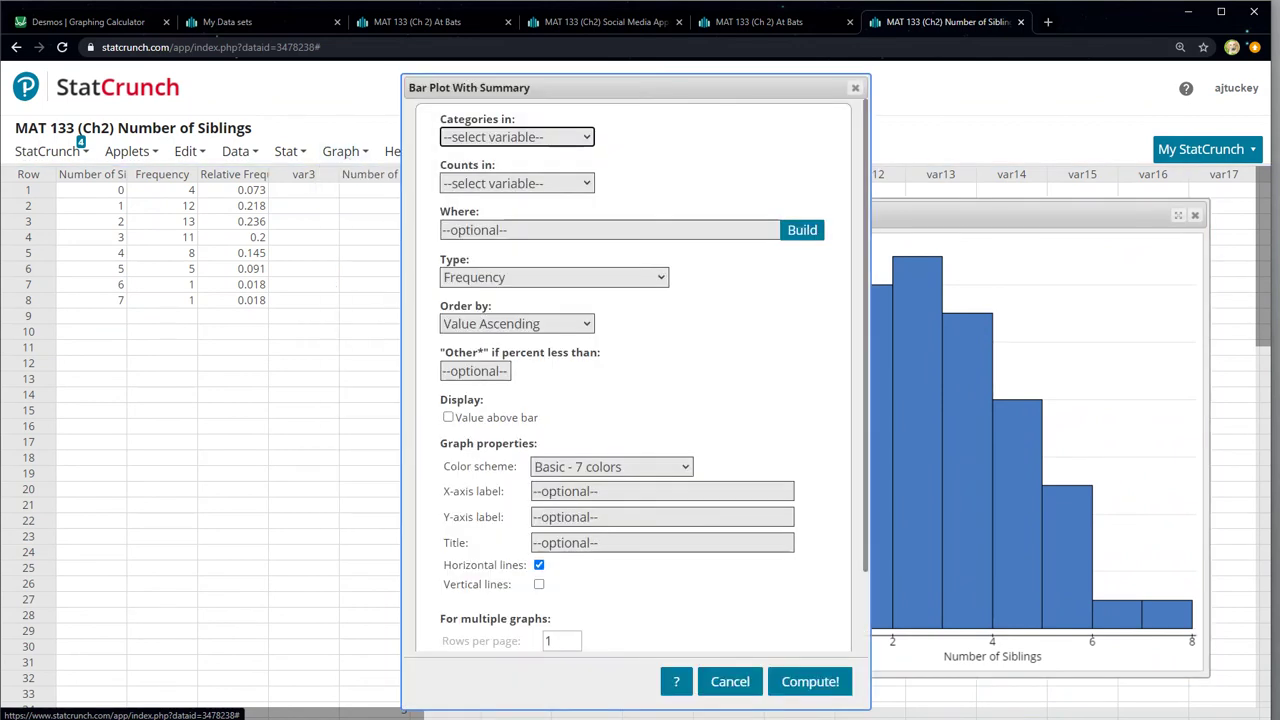
click(516, 137)
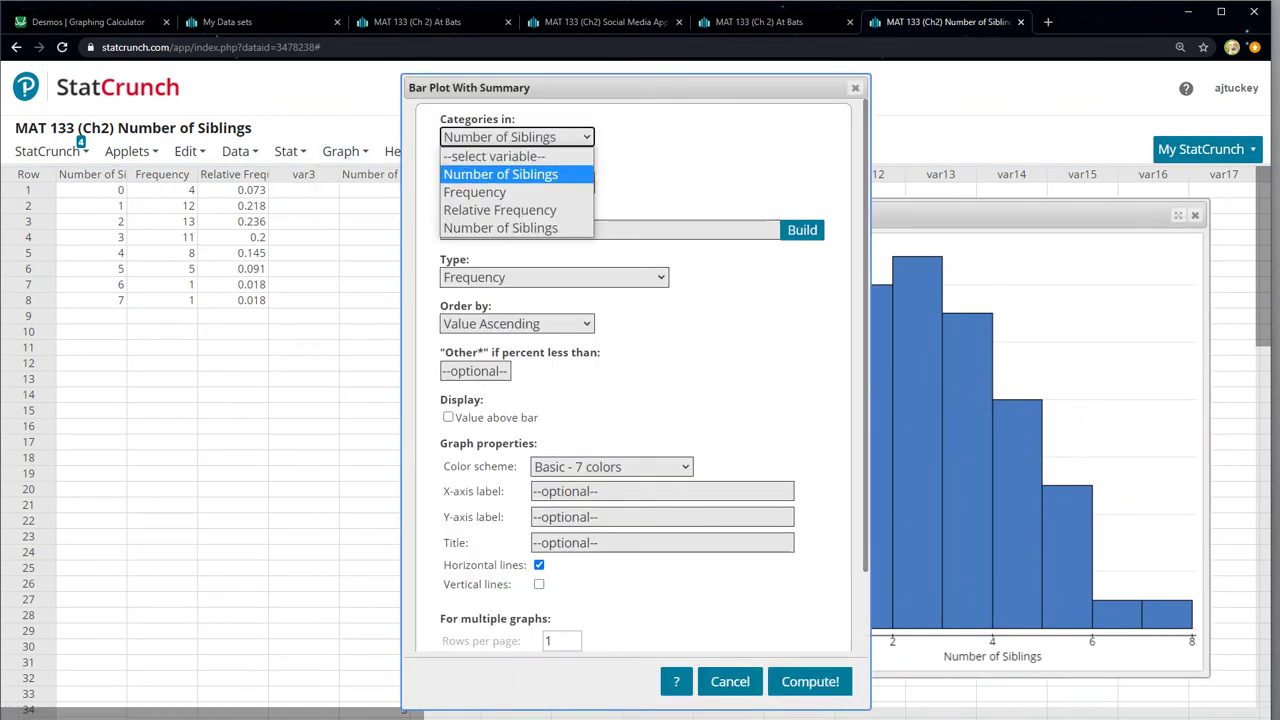
click(500, 174)
click(516, 183)
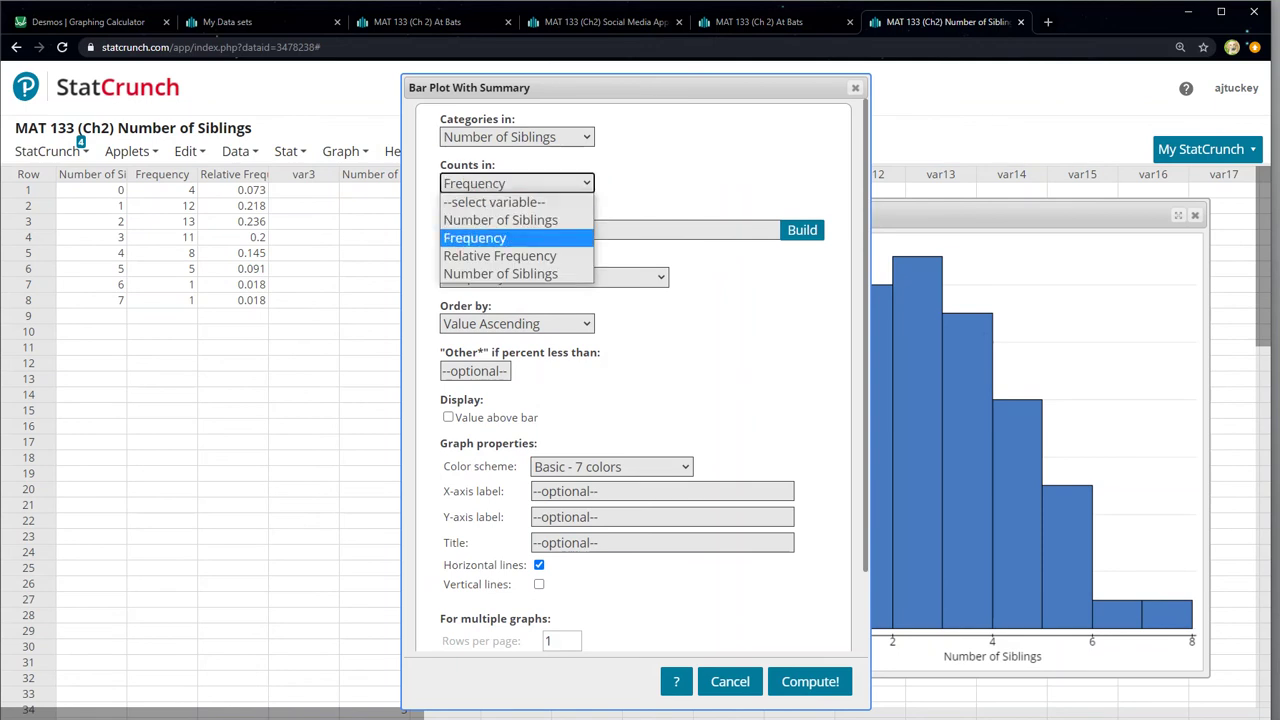
click(475, 238)
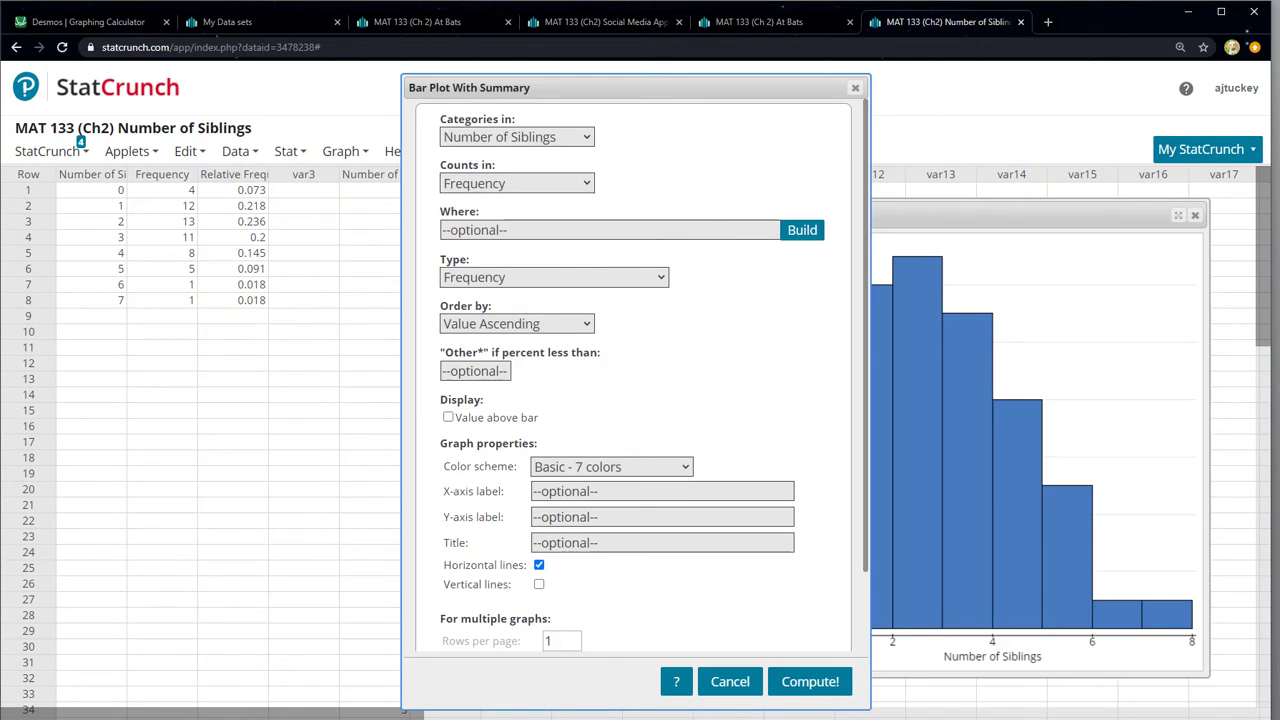
Order the bars by ascending value, keep bar values hidden, and create the bar plot.
key(alt+Down)
key(Down)
key(Down)
key(Return)
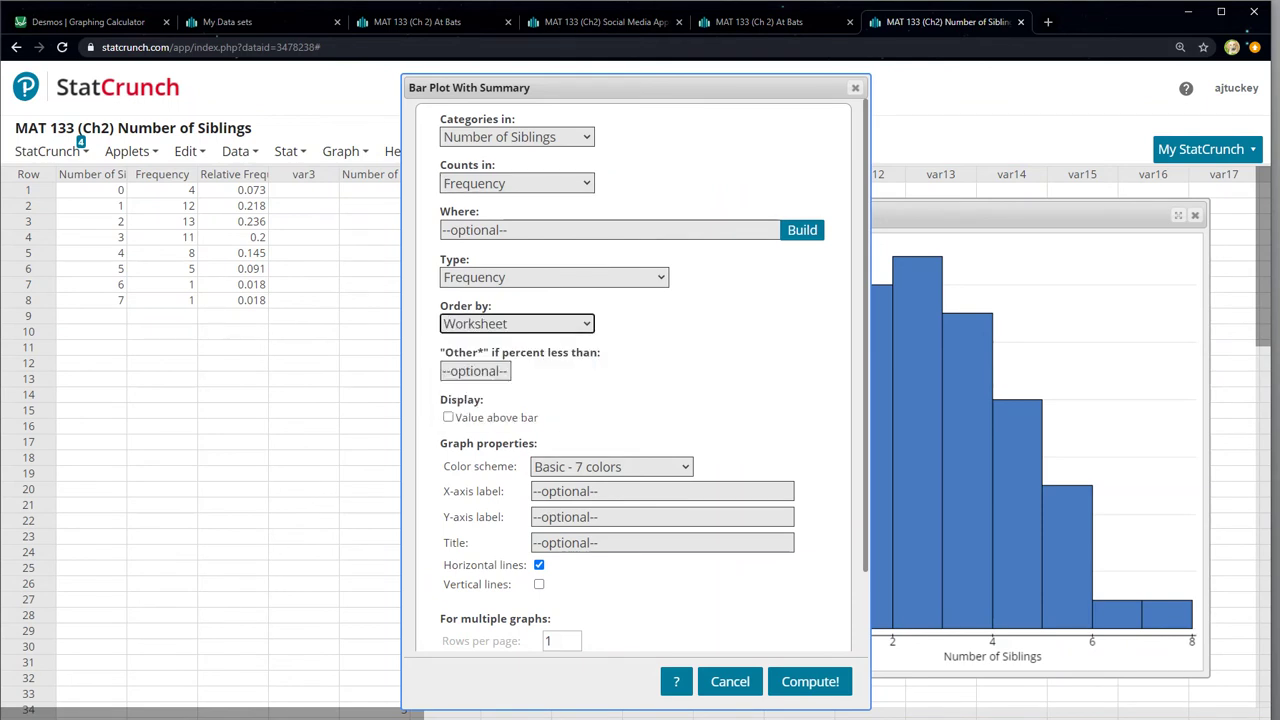
key(alt+Down)
key(Up)
key(Up)
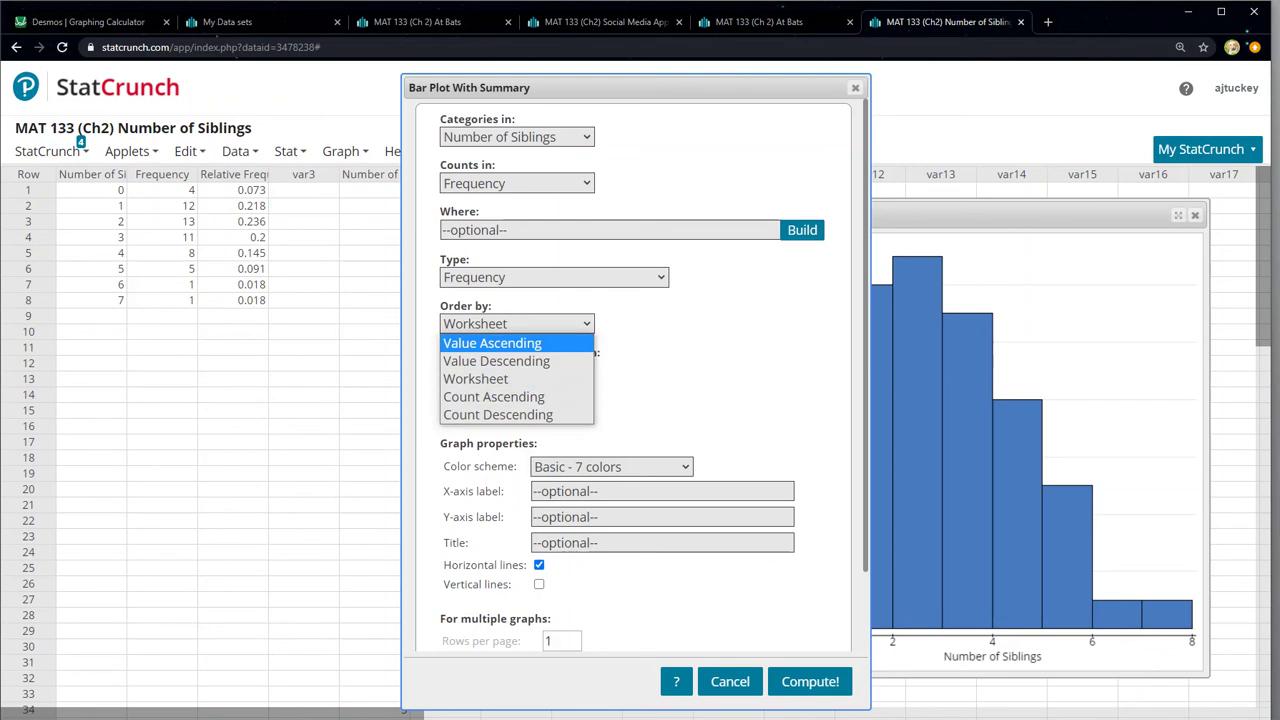
key(Return)
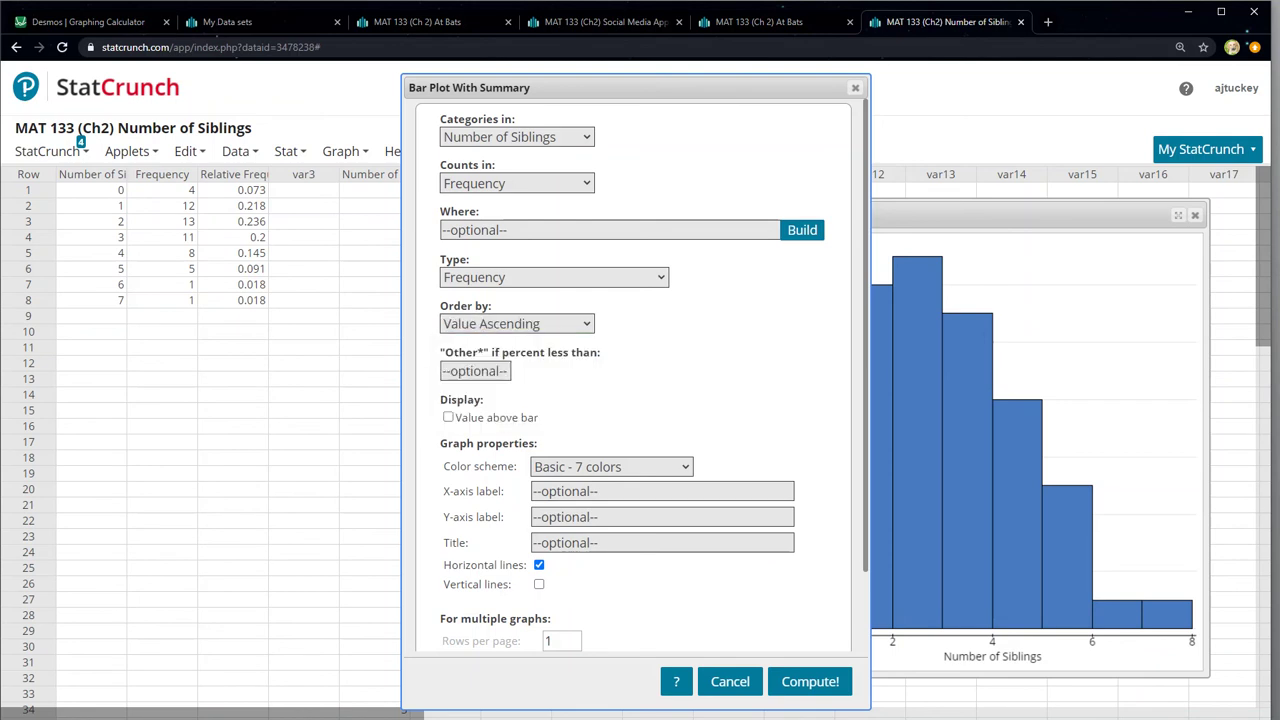
scroll(633, 400, down, 1)
key(space)
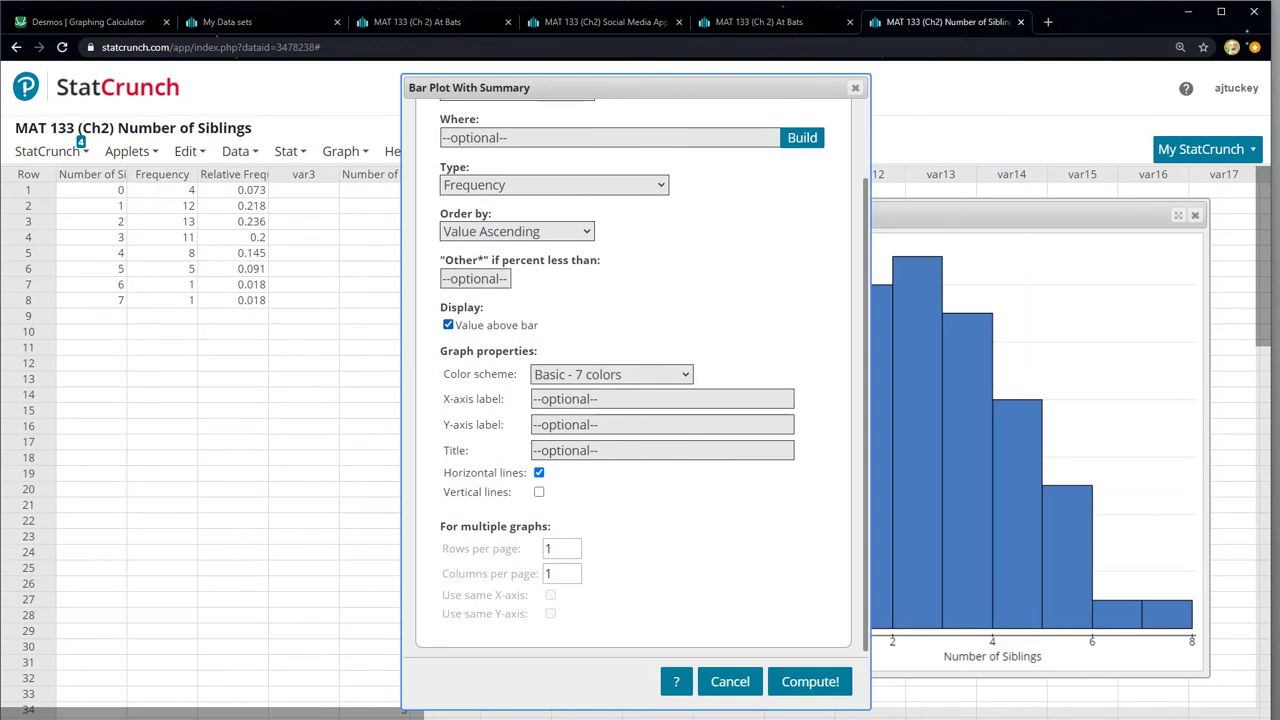
key(space)
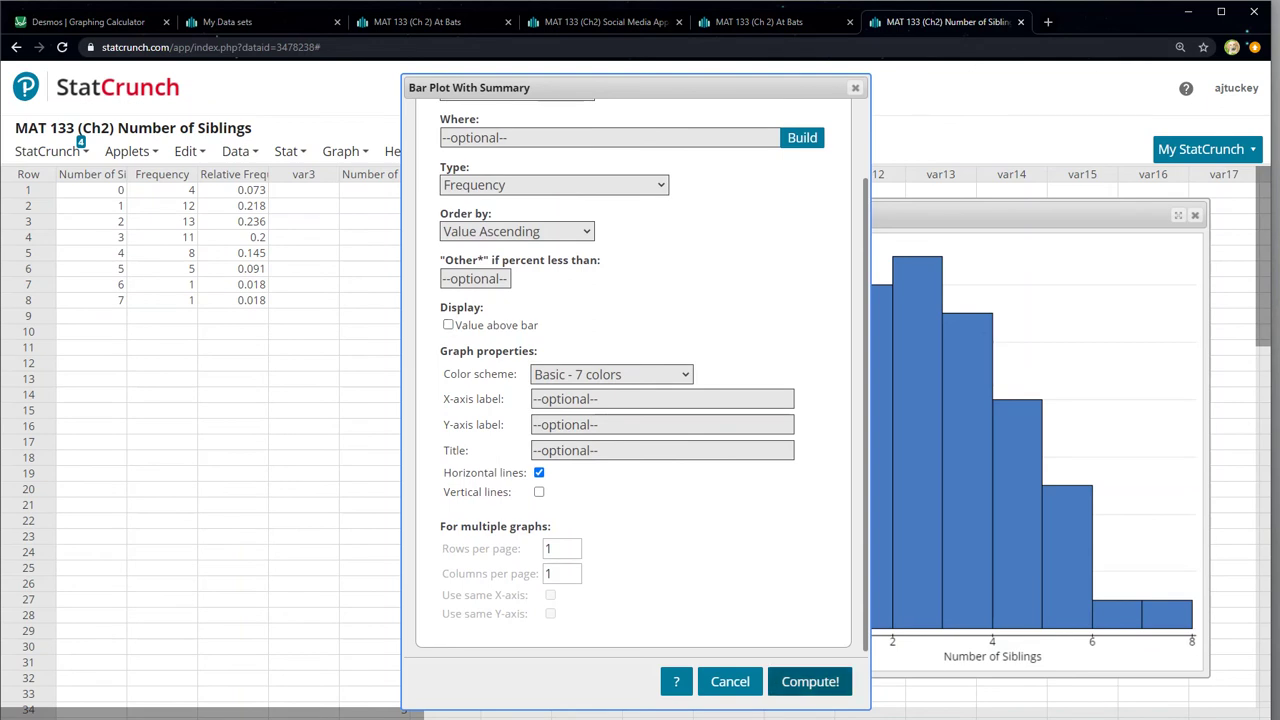
key(Return)
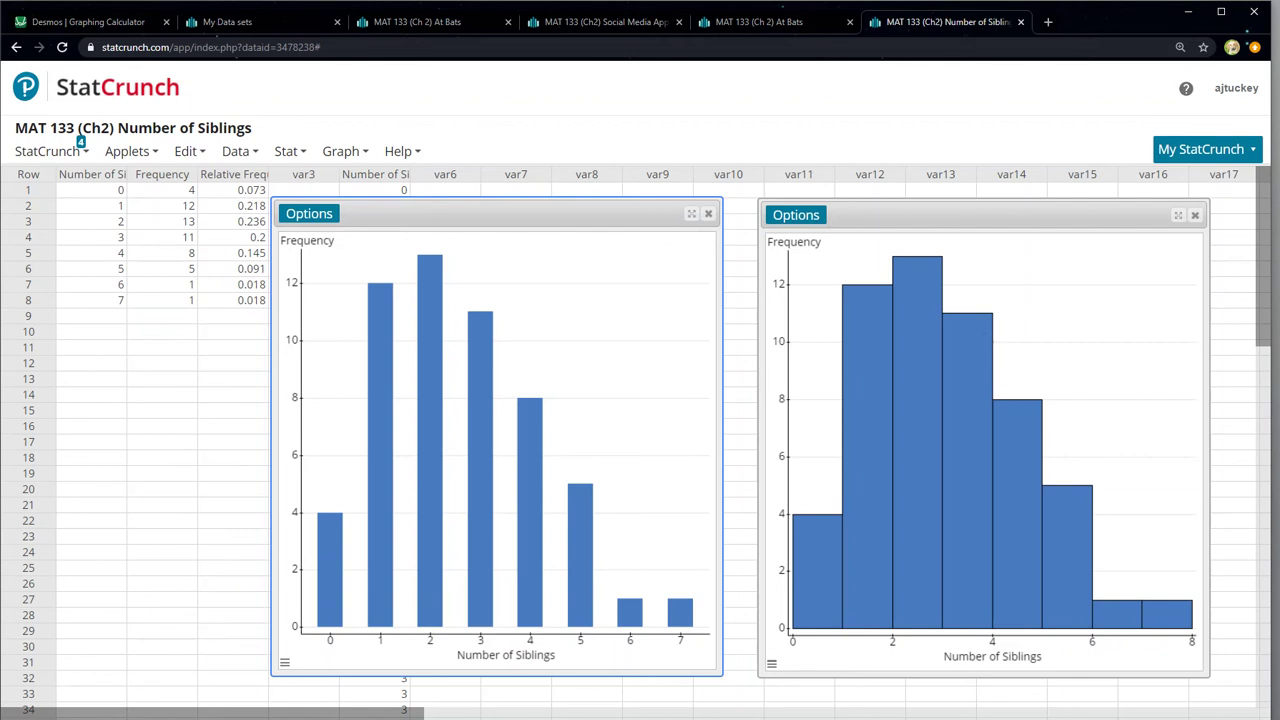
Drag the bar plot window to the upper left, beside the histogram.
drag(445, 213, 696, 257)
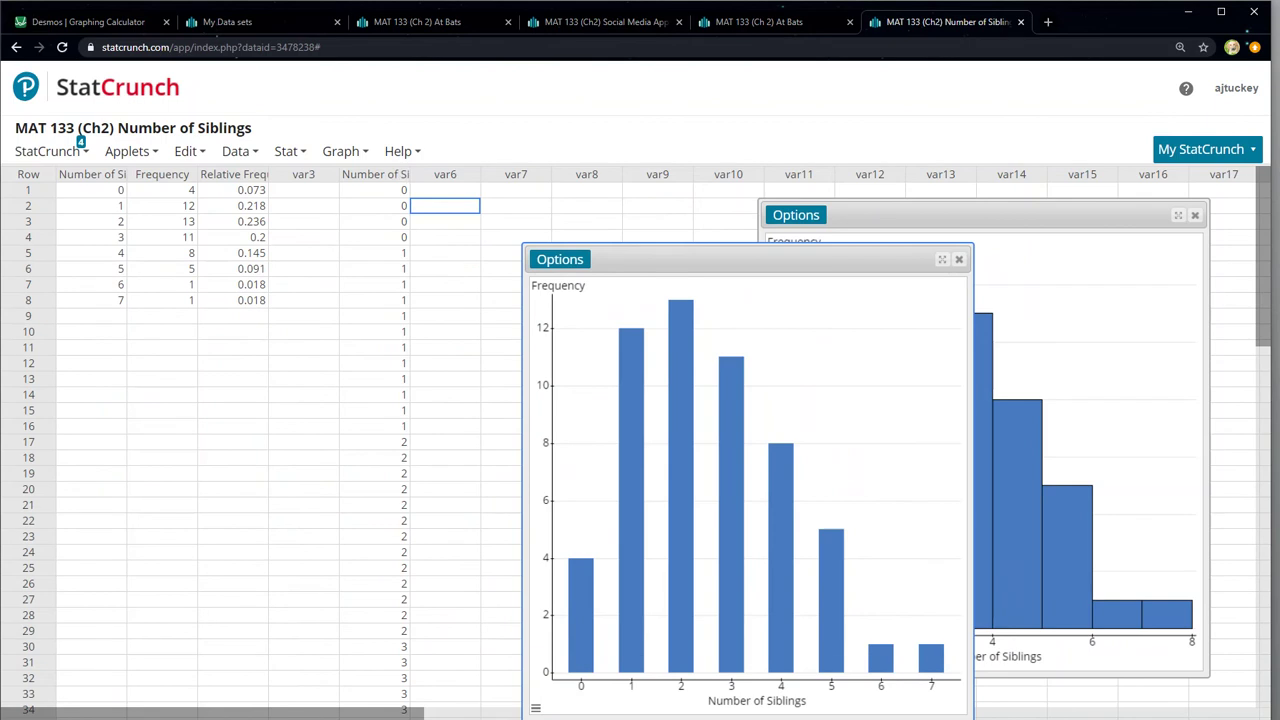
drag(696, 257, 585, 259)
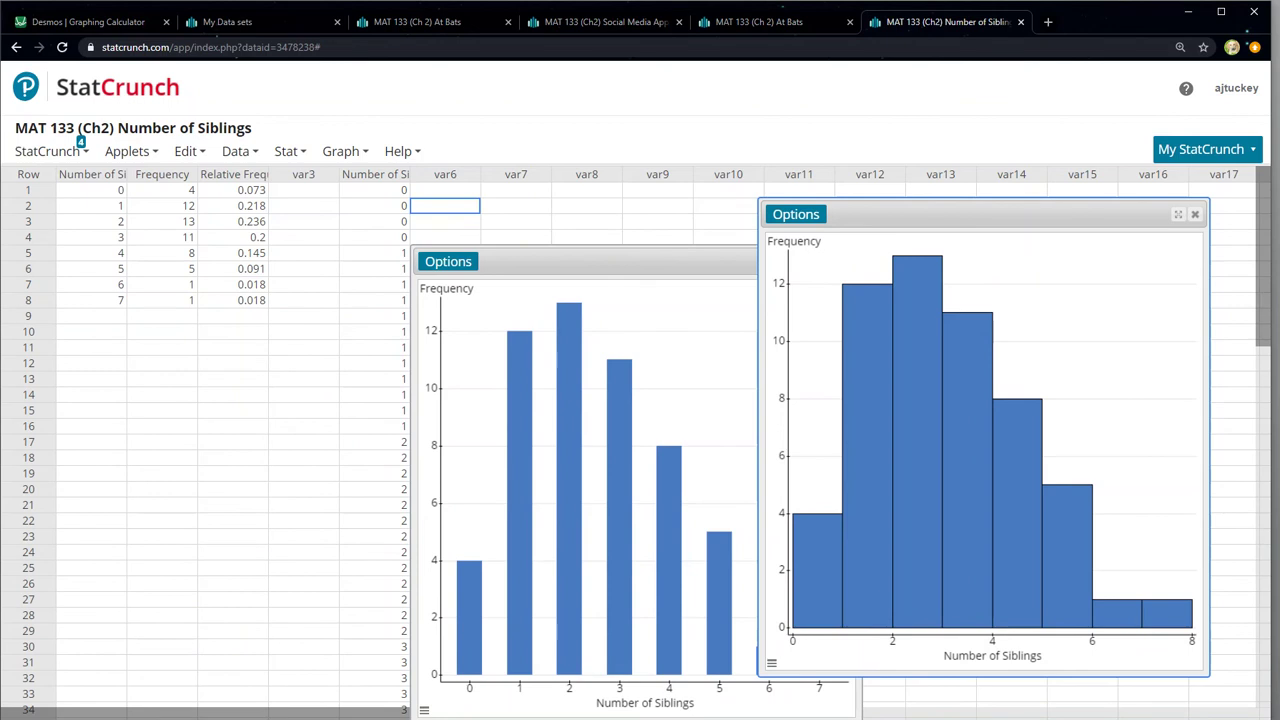
drag(500, 261, 292, 198)
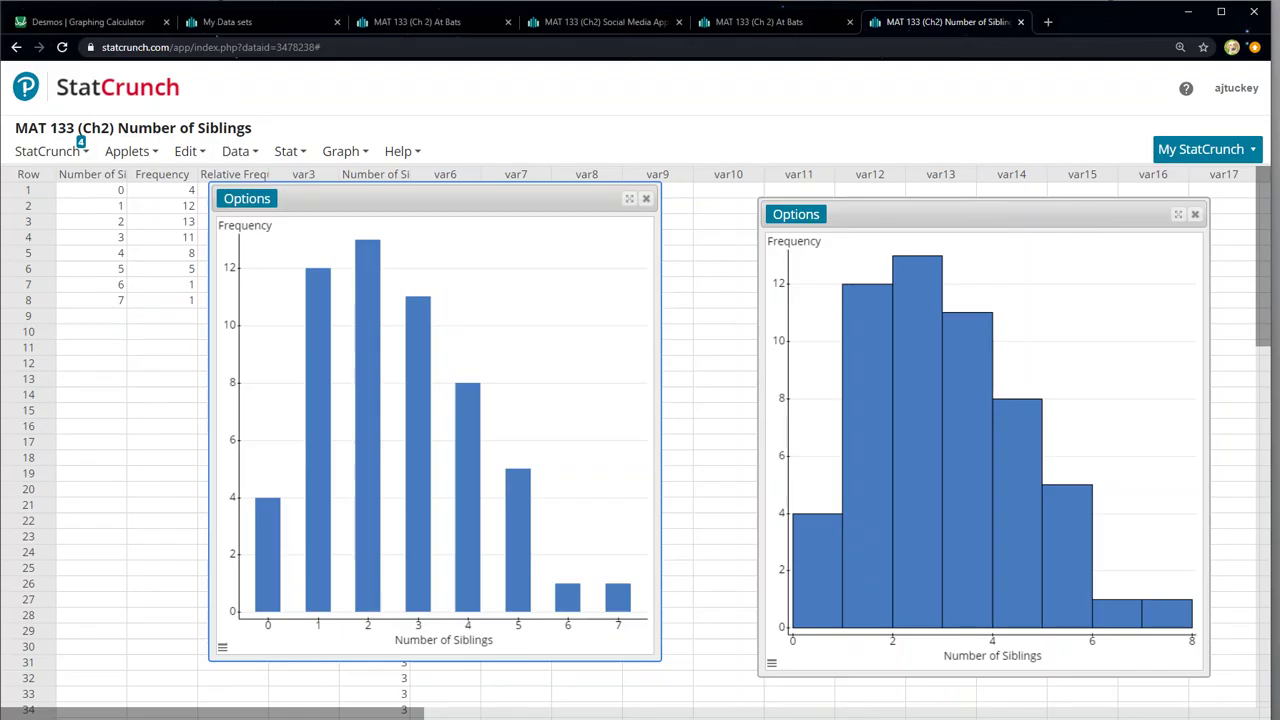
Move the bar plot aside and draw a dotplot of the raw Number of Siblings column.
drag(430, 198, 805, 258)
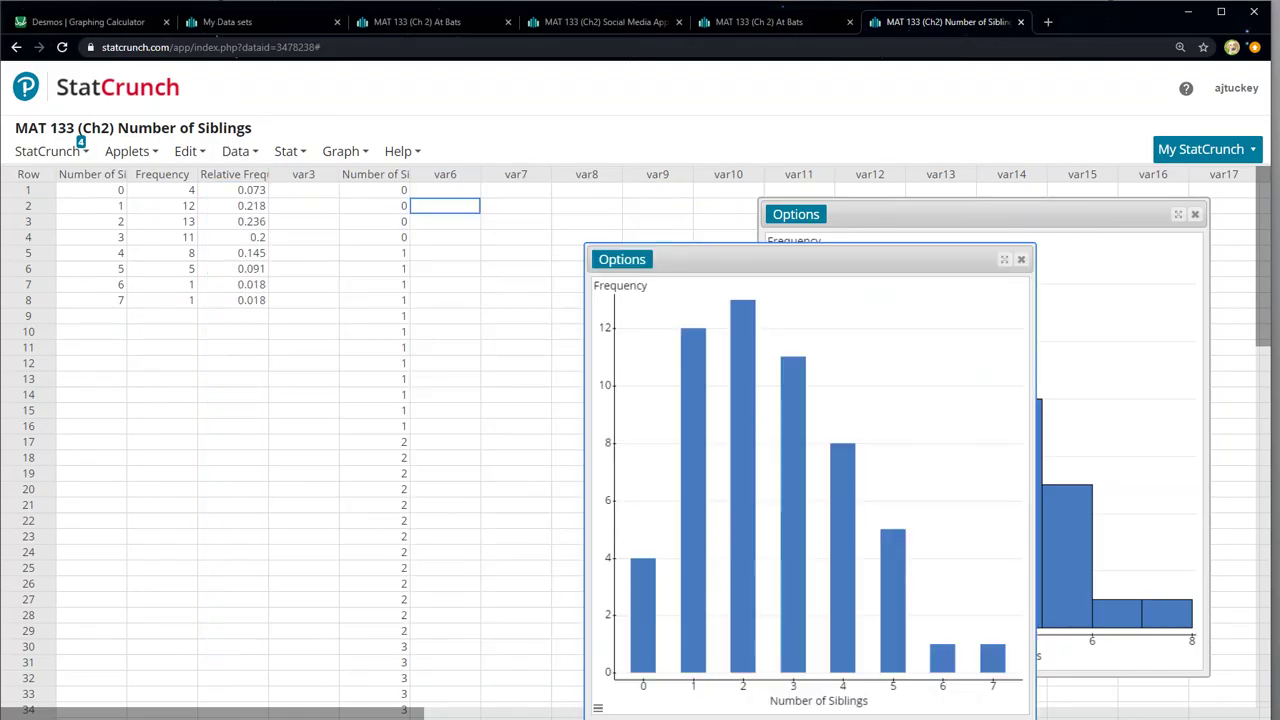
click(340, 151)
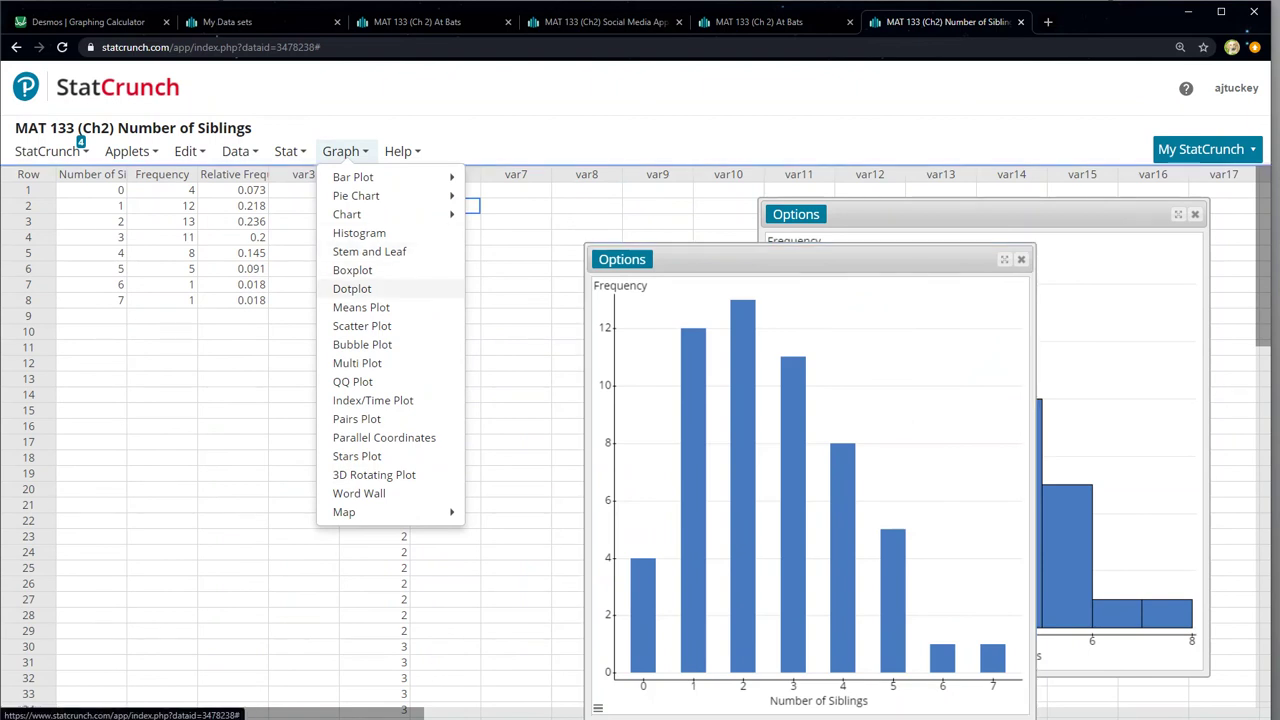
click(352, 288)
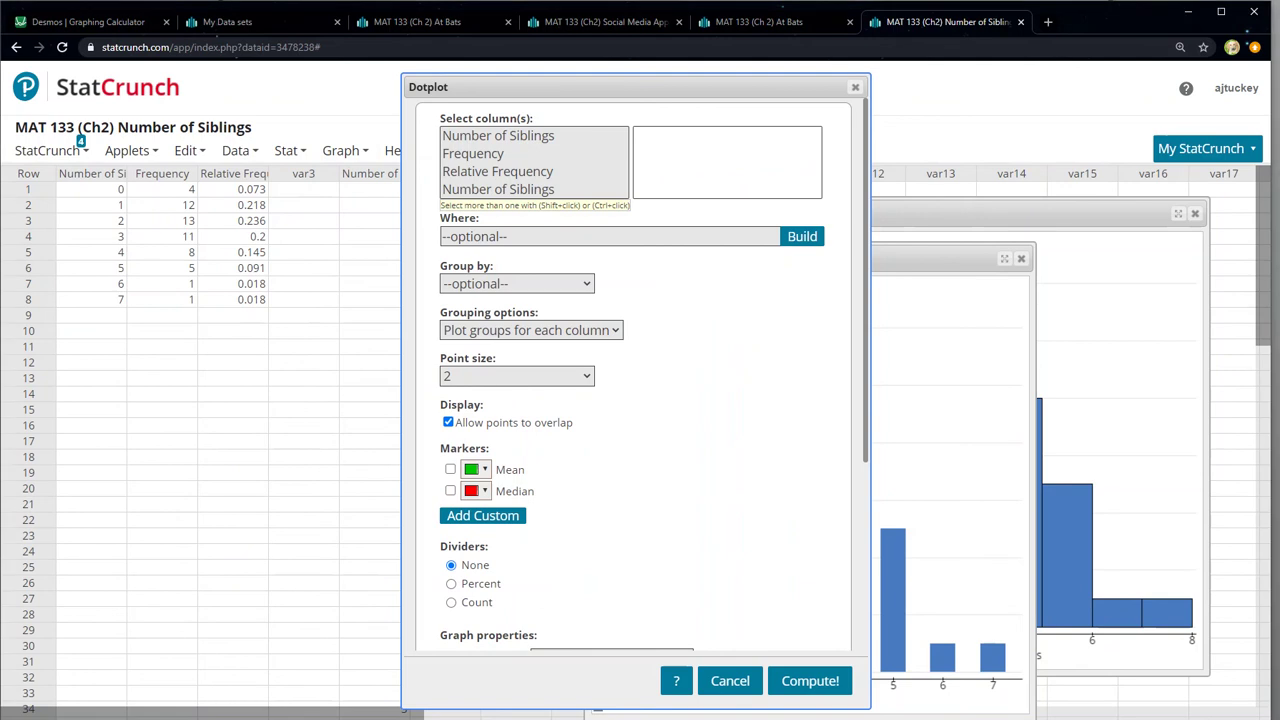
click(498, 189)
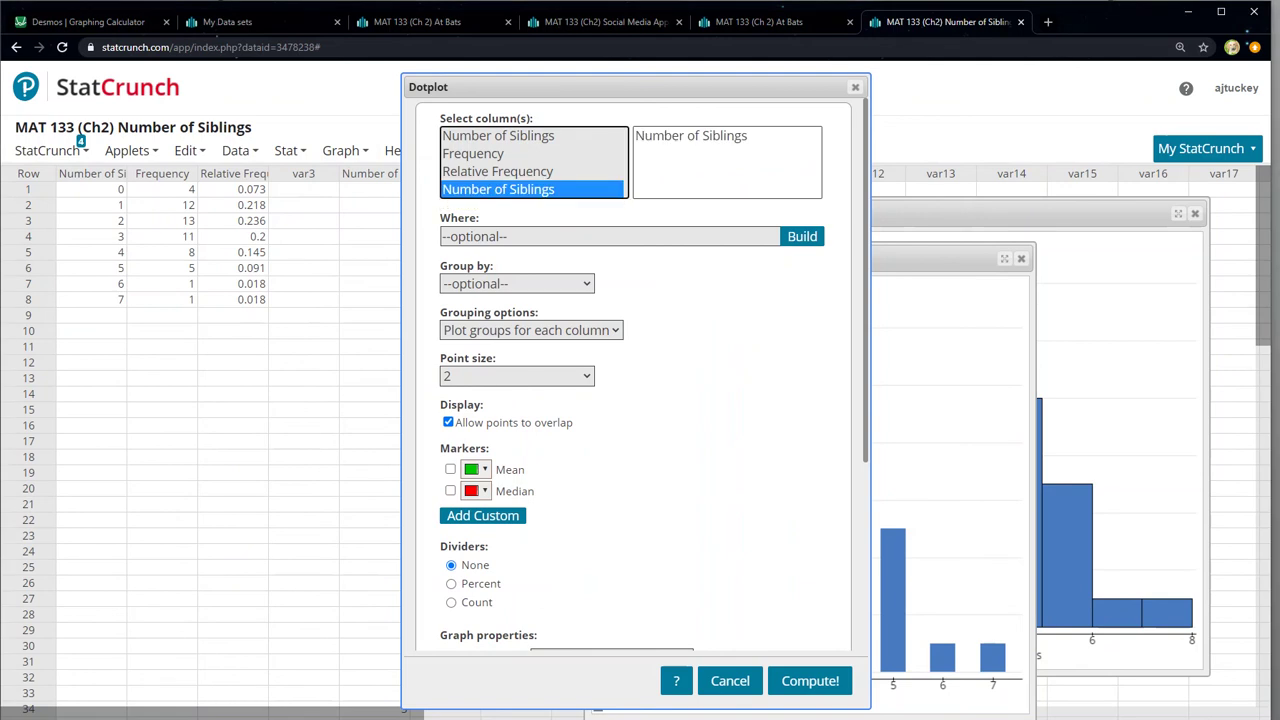
scroll(634, 400, down, 3)
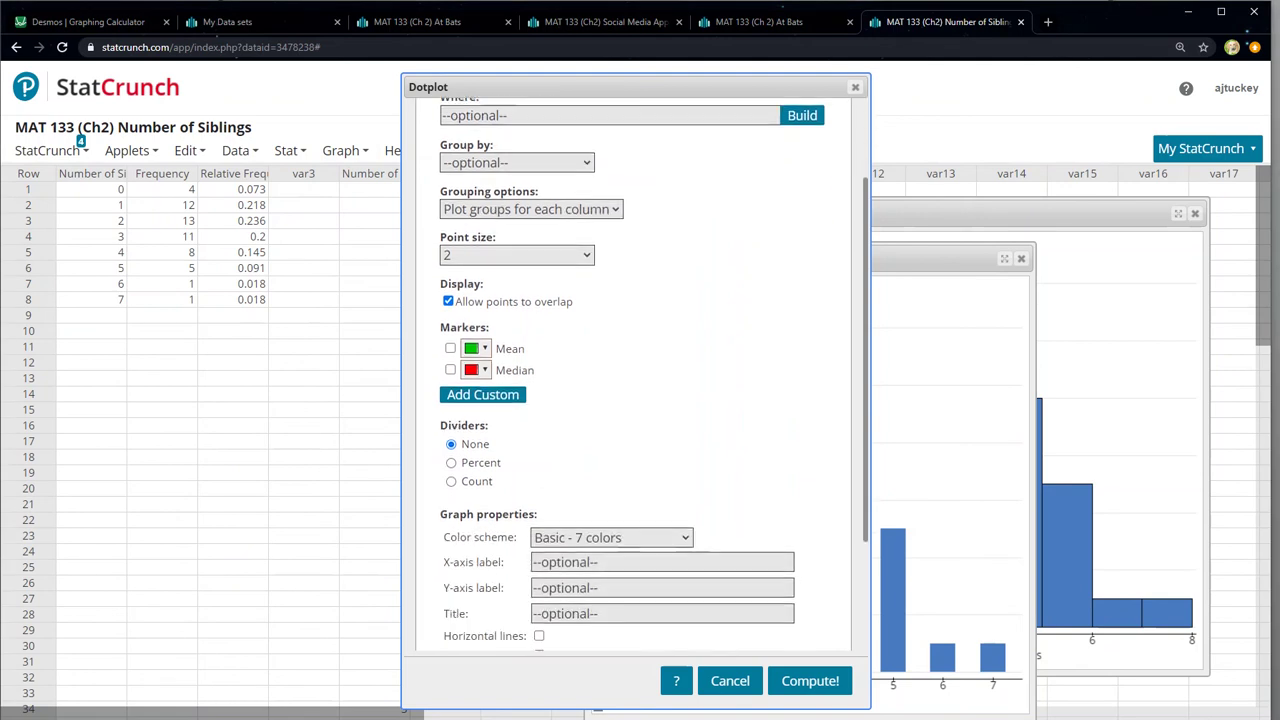
scroll(634, 400, up, 5)
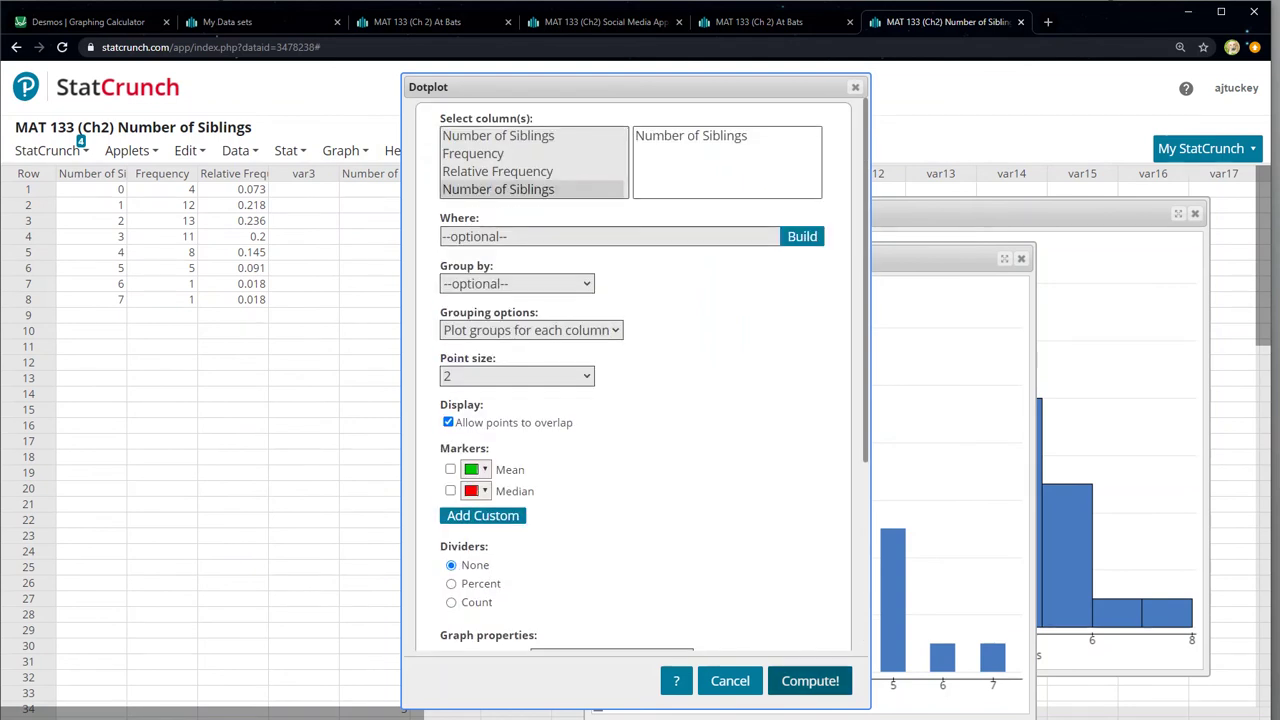
key(Return)
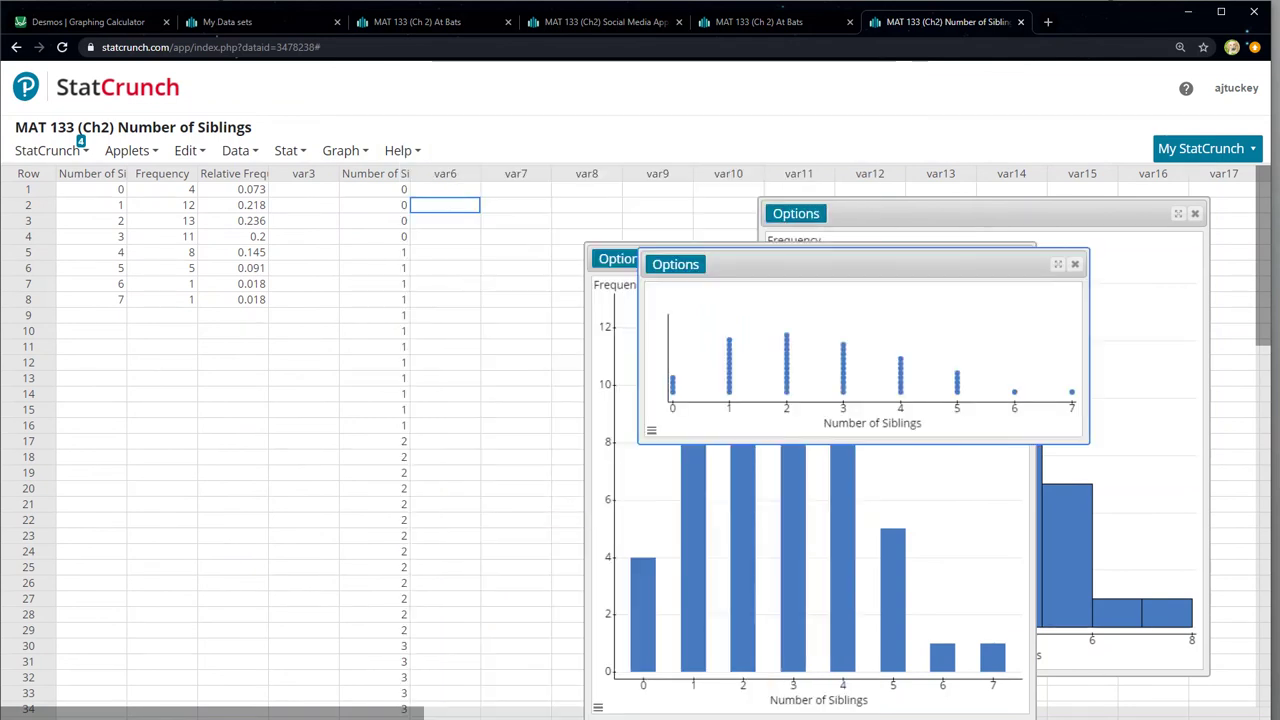